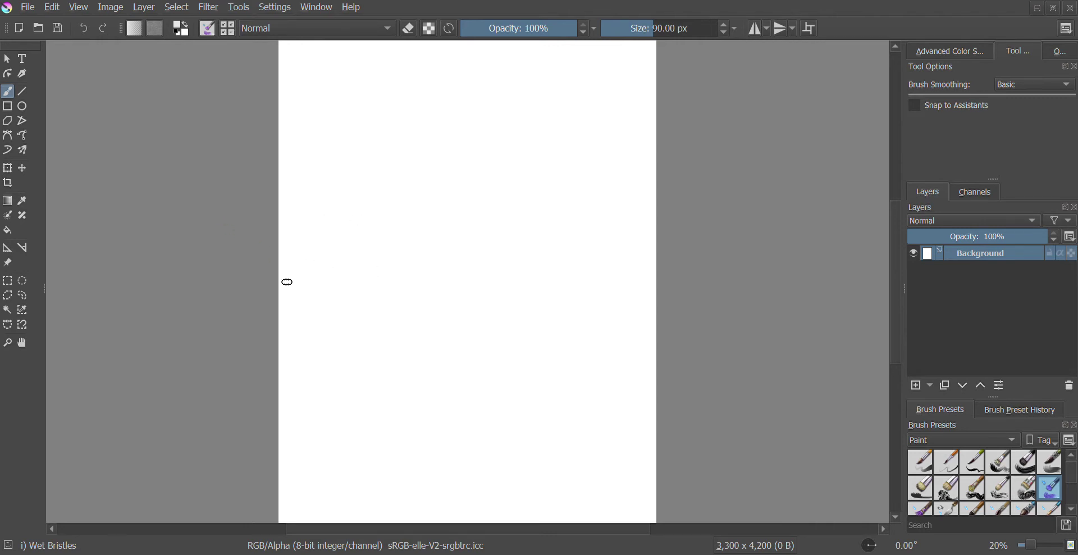
Choose the Bristles-3 Large Smooth brush preset and a medium orange-brown foreground colour
left_click(1026, 465)
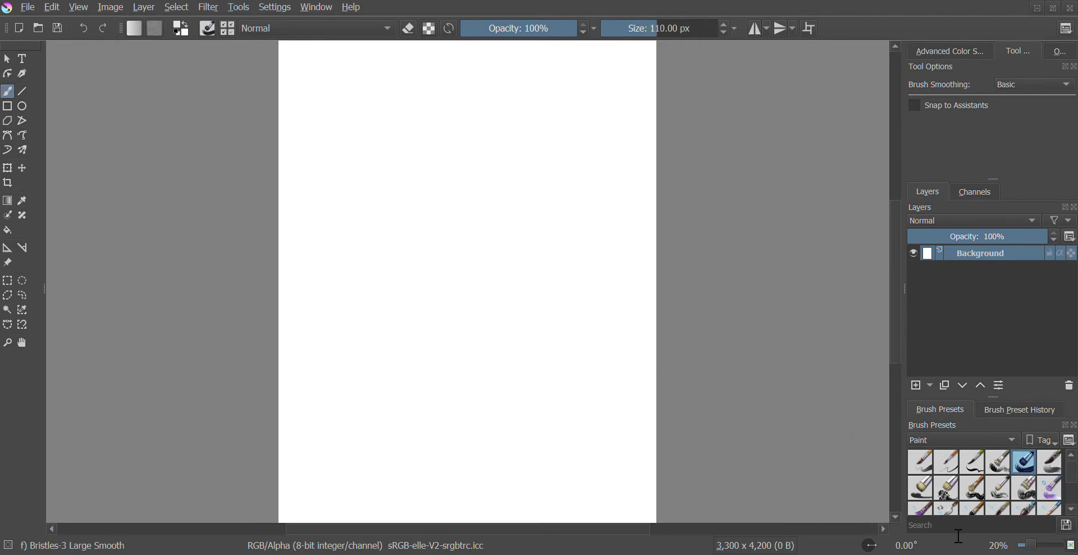
right_click(422, 173)
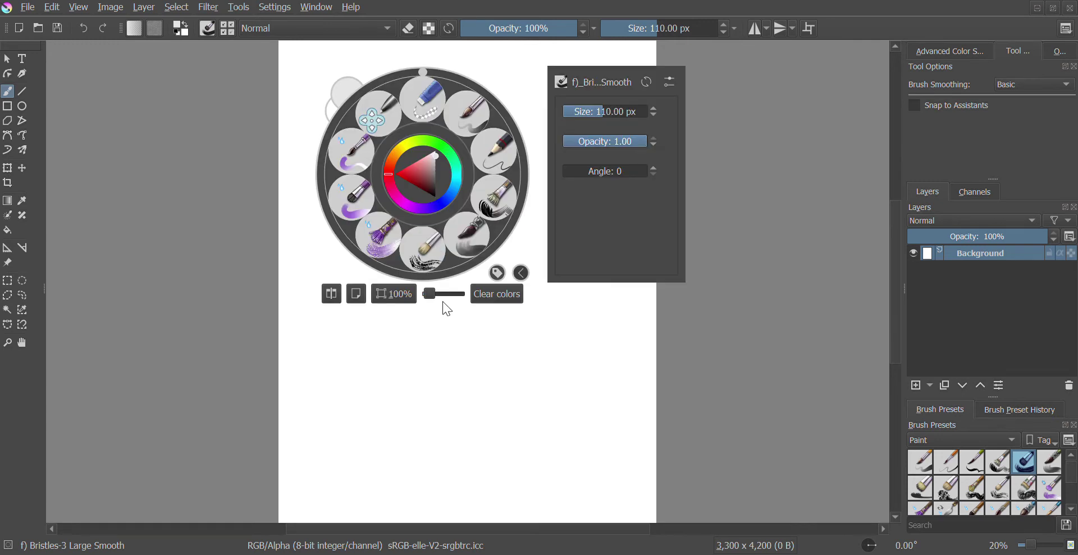
mouse_move(434, 161)
left_mouse_down()
mouse_move(395, 160)
mouse_move(415, 177)
left_mouse_up()
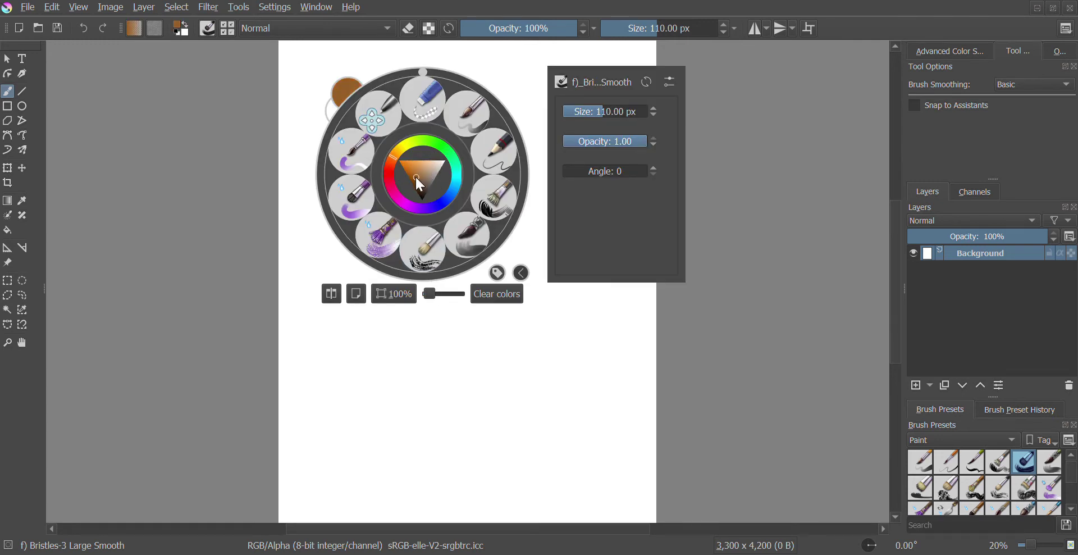
left_click(304, 130)
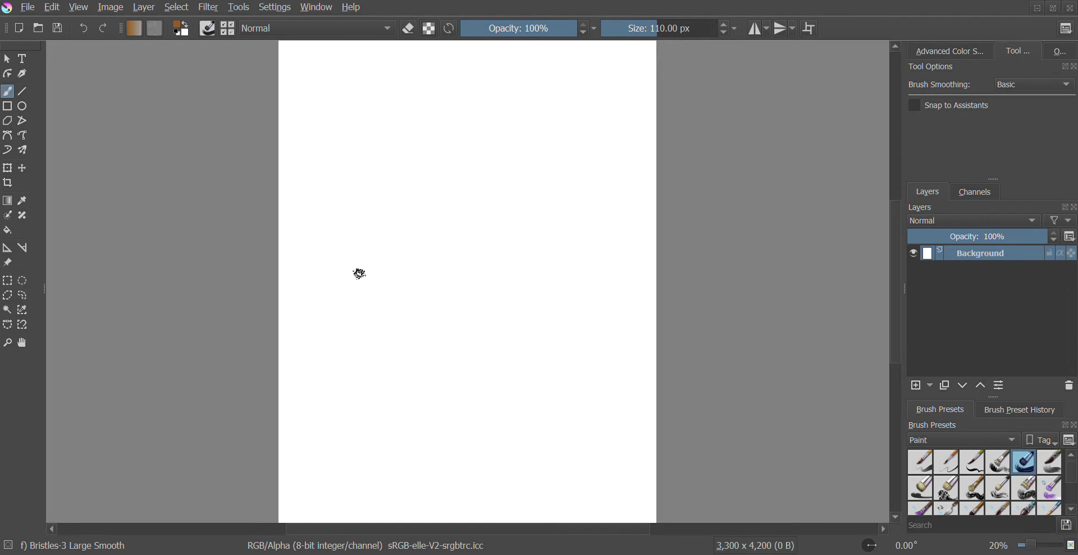
Add a paint layer and paint a solid, roughly rectangular brown block in the canvas's upper left, enlarging the brush to 281 px
left_click(916, 387)
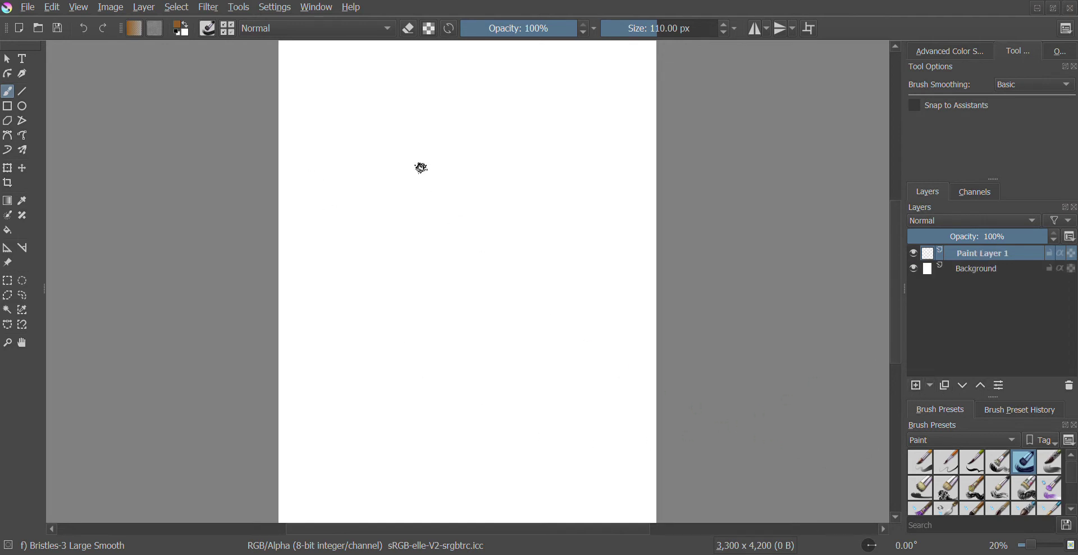
key("bracketright")
key("bracketright")
key("bracketright")
key("bracketright")
key("bracketright")
key("bracketright")
key("bracketright")
key("bracketright")
key("bracketright")
key("bracketright")
key("bracketright")
key("bracketright")
key("bracketright")
key("bracketright")
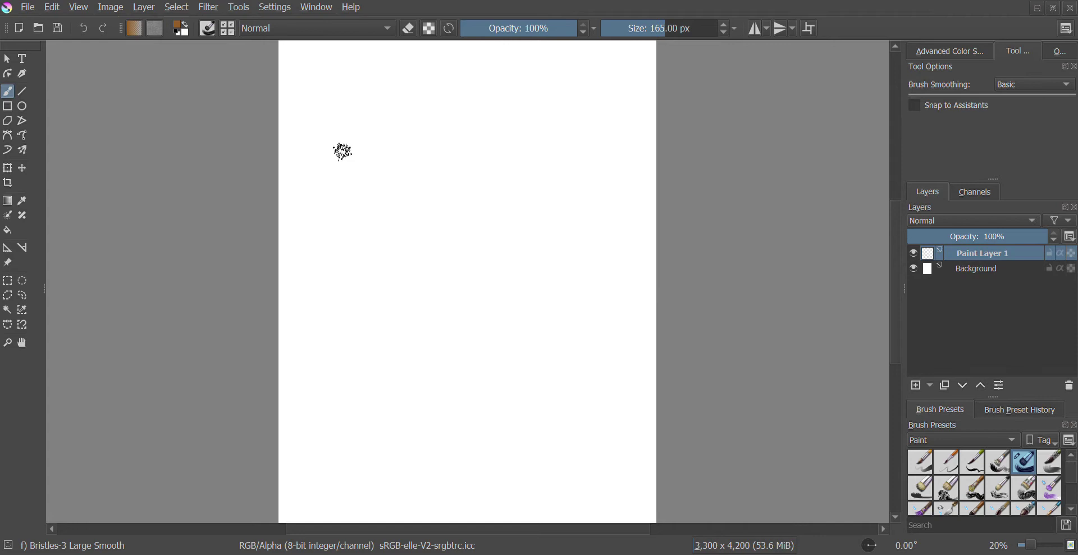
mouse_move(336, 147)
left_mouse_down()
mouse_move(335, 221)
mouse_move(336, 121)
mouse_move(335, 250)
mouse_move(347, 124)
mouse_move(355, 254)
mouse_move(362, 147)
mouse_move(374, 247)
mouse_move(390, 153)
mouse_move(410, 255)
mouse_move(433, 201)
mouse_move(438, 142)
mouse_move(431, 127)
mouse_move(406, 125)
mouse_move(386, 154)
mouse_move(364, 155)
mouse_move(328, 102)
mouse_move(337, 263)
mouse_move(364, 128)
mouse_move(376, 265)
mouse_move(399, 258)
mouse_move(422, 129)
mouse_move(427, 166)
mouse_move(416, 246)
mouse_move(371, 194)
mouse_move(365, 271)
mouse_move(355, 266)
mouse_move(347, 127)
mouse_move(414, 188)
left_mouse_up()
mouse_move(414, 154)
left_mouse_down()
mouse_move(409, 128)
mouse_move(390, 143)
mouse_move(371, 109)
mouse_move(339, 115)
mouse_move(368, 115)
left_mouse_up()
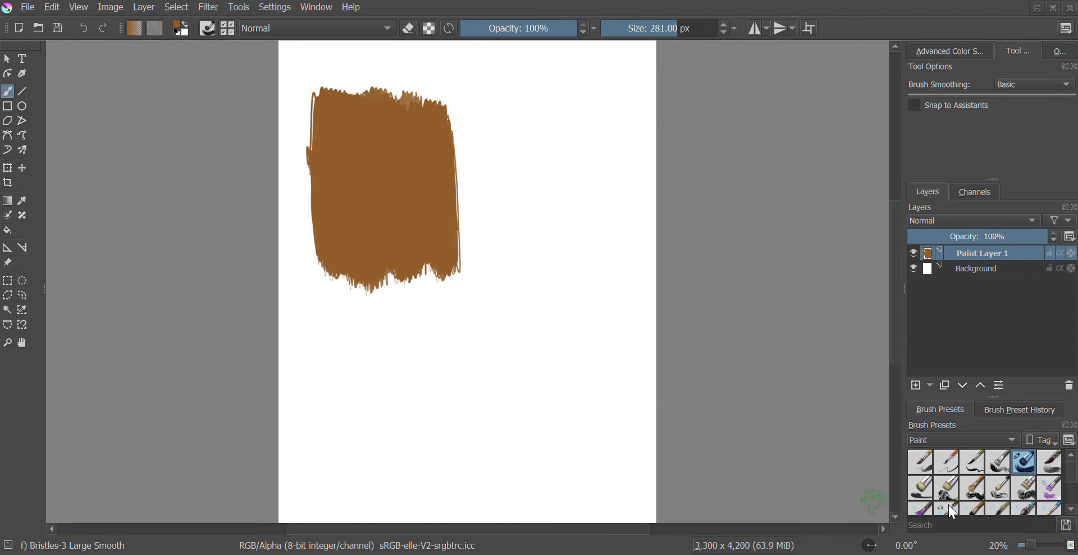
Set up the Bristles-4 Glaze brush with a very dark brown colour at a size of 135 px
left_click(1058, 471)
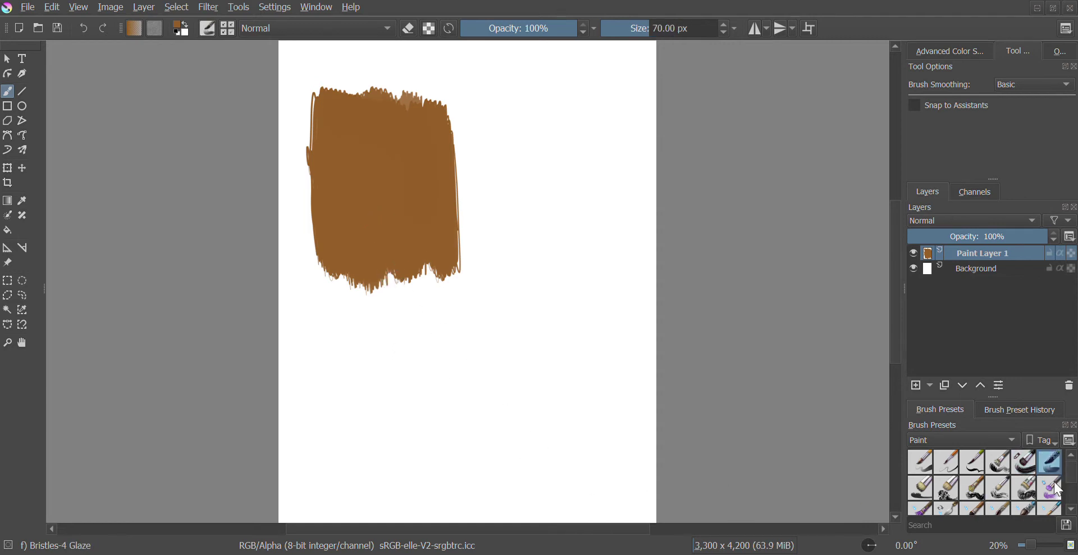
right_click(467, 222)
left_click(426, 187)
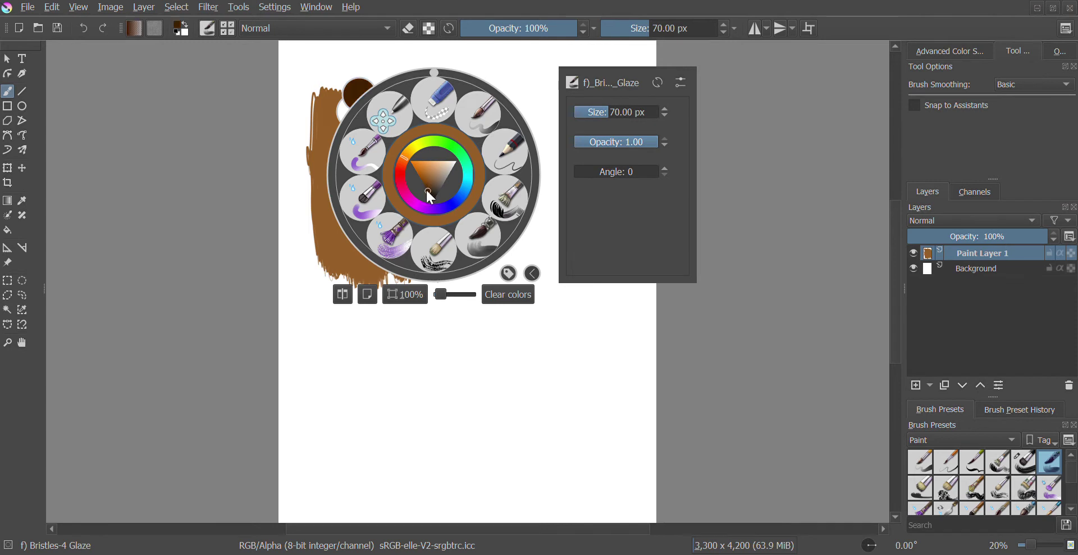
left_click_drag(427, 188, 429, 192)
left_click(318, 334)
key("bracketright")
key("bracketright")
key("bracketright")
key("bracketright")
key("bracketright")
key("bracketright")
key("bracketright")
key("bracketright")
key("bracketright")
key("bracketright")
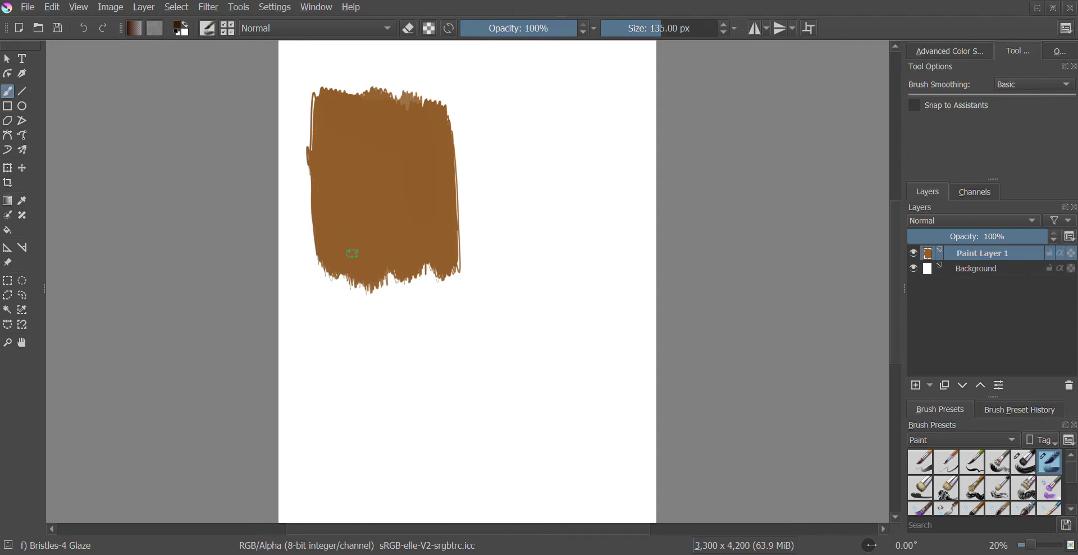
Paint soft dark wood grain on the brown block: nested arches at its lower left and wavy vertical bands around them
mouse_move(353, 267)
left_mouse_down()
mouse_move(359, 212)
mouse_move(369, 217)
mouse_move(374, 263)
mouse_move(333, 253)
mouse_move(351, 180)
mouse_move(372, 182)
left_mouse_up()
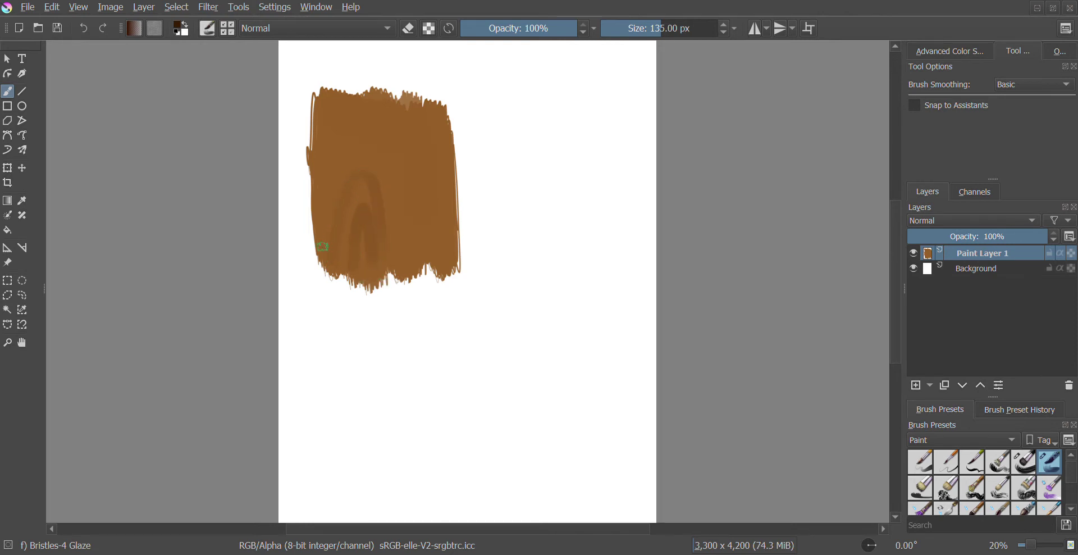
mouse_move(330, 209)
left_mouse_down()
mouse_move(352, 91)
mouse_move(336, 194)
mouse_move(340, 88)
mouse_move(337, 127)
mouse_move(335, 91)
mouse_move(393, 191)
left_mouse_up()
mouse_move(383, 144)
left_mouse_down()
mouse_move(395, 278)
mouse_move(379, 93)
mouse_move(388, 175)
mouse_move(394, 92)
mouse_move(420, 262)
mouse_move(405, 93)
left_mouse_up()
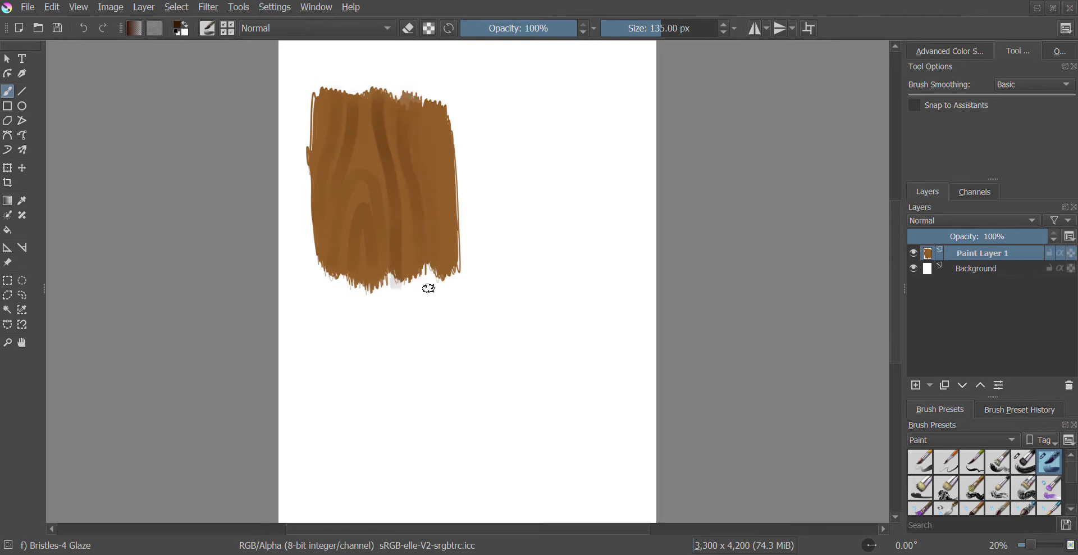
left_click_drag(428, 286, 428, 106)
left_click_drag(446, 253, 444, 109)
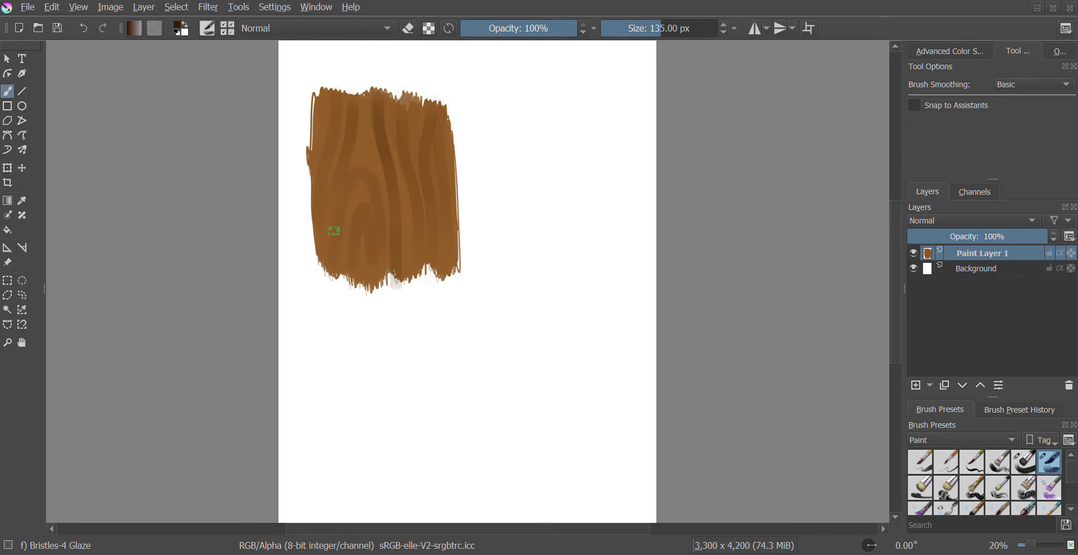
Deepen the soft grain with further glaze strokes beside the arches, along the right-hand bands and over the arches themselves
left_click_drag(334, 216, 330, 281)
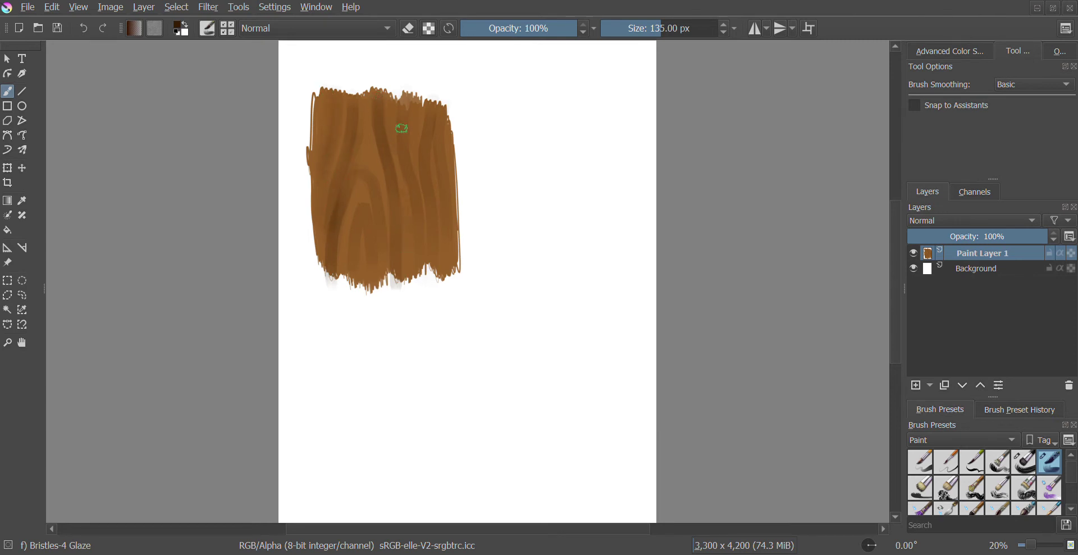
left_click_drag(423, 274, 402, 97)
left_click_drag(440, 261, 435, 142)
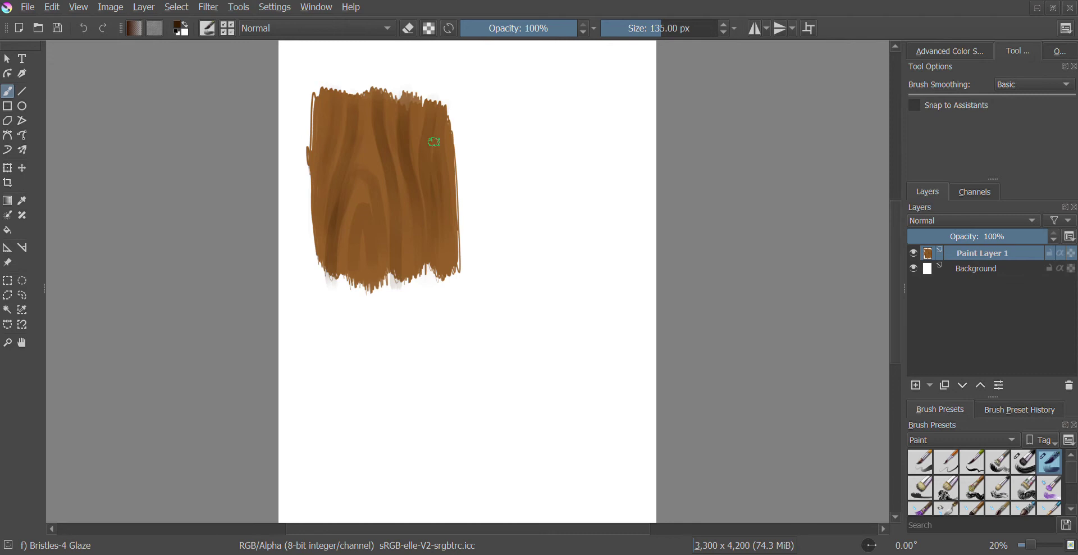
mouse_move(356, 168)
left_mouse_down()
mouse_move(382, 285)
mouse_move(375, 187)
mouse_move(379, 249)
mouse_move(349, 238)
mouse_move(370, 256)
mouse_move(361, 224)
mouse_move(348, 247)
mouse_move(354, 216)
mouse_move(365, 227)
mouse_move(349, 275)
mouse_move(367, 224)
left_mouse_up()
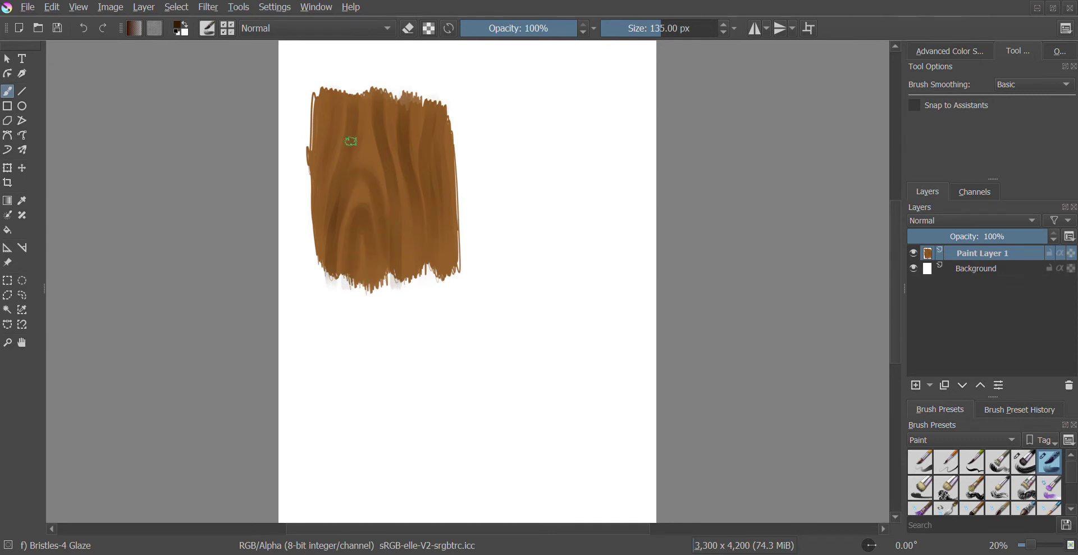
Switch to the Bristles-2 Flat Rough brush with a near-black brown colour and enlarge it to 47 px
right_click(497, 286)
left_click_drag(493, 305, 496, 311)
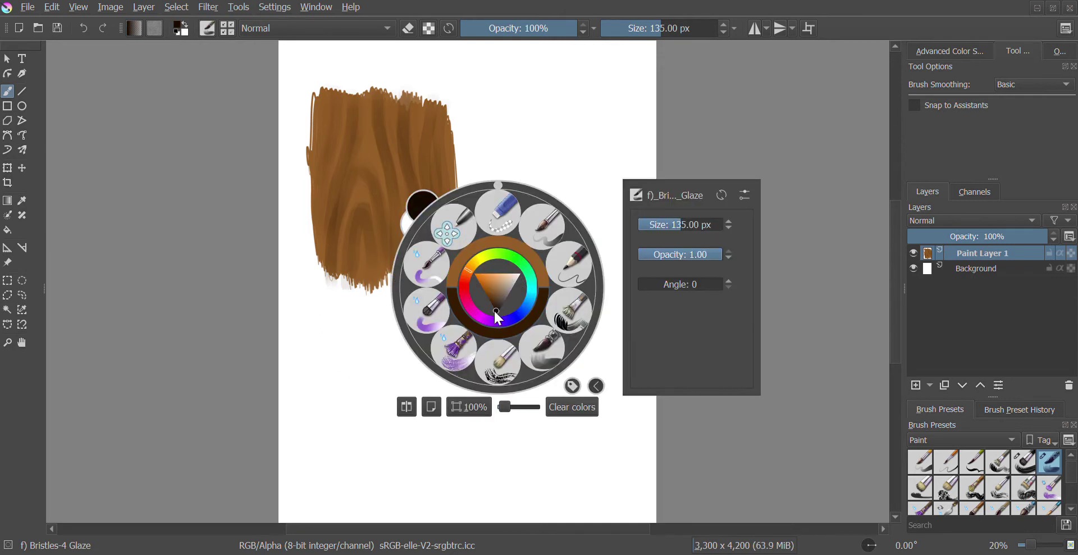
left_click(568, 310)
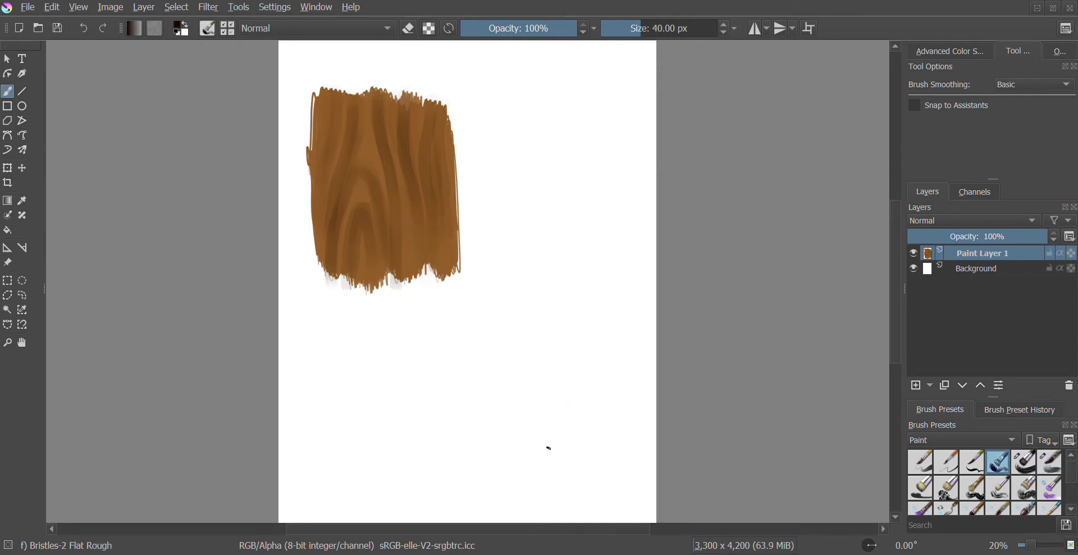
key("bracketright")
Paint thin near-black lines along the wavy vertical grain bands and around the nested arches
key("ctrl+plus")
scroll(898, 312, "up", 2)
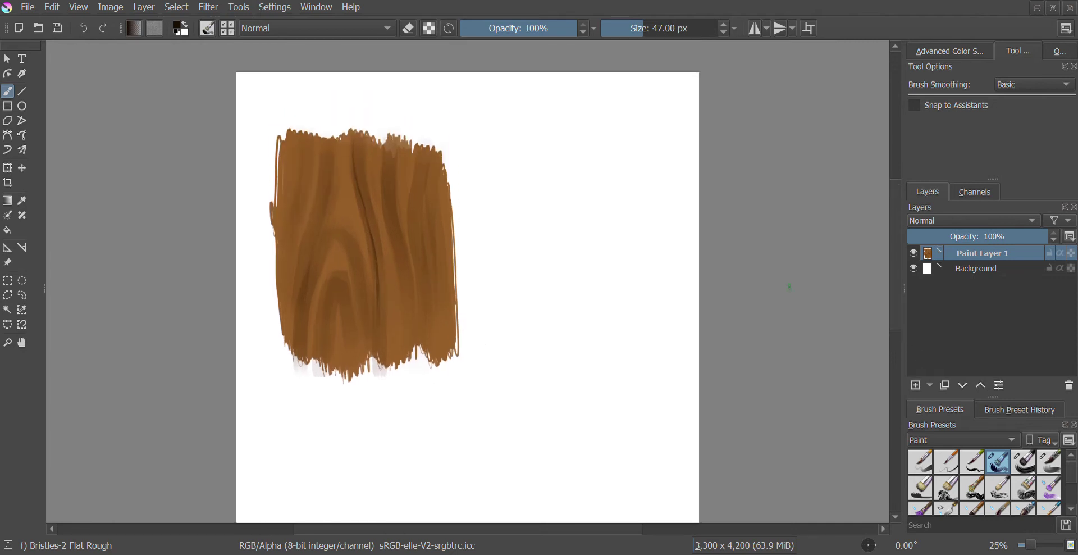
key("plus")
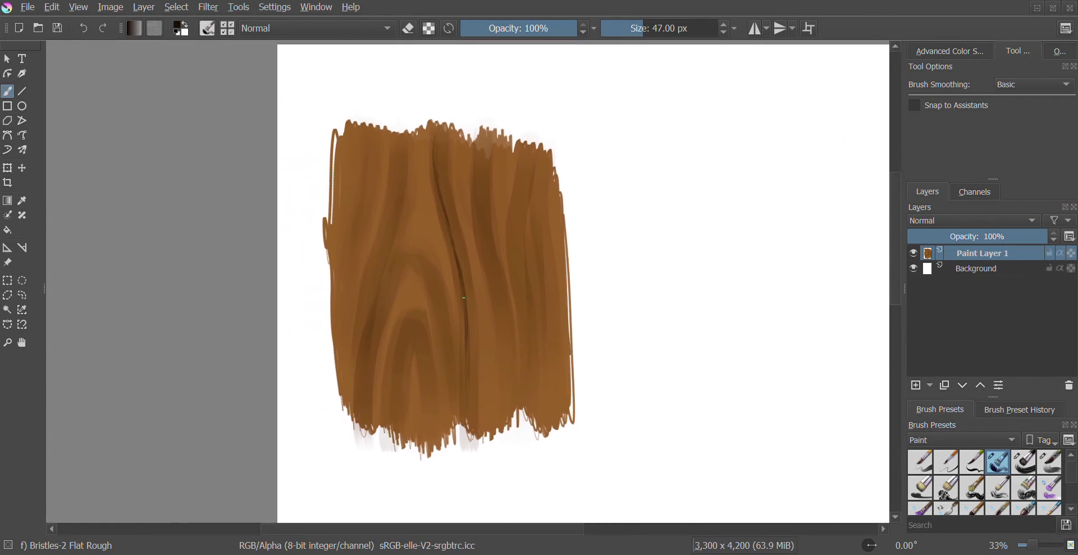
left_click_drag(515, 308, 504, 437)
left_click_drag(520, 172, 523, 374)
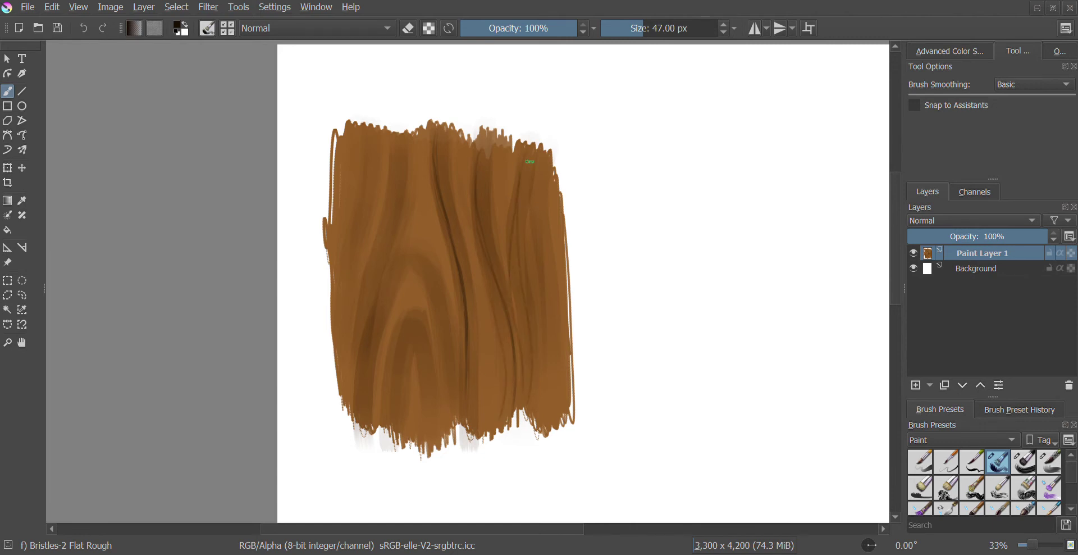
left_click_drag(535, 318, 520, 403)
left_click_drag(378, 377, 450, 392)
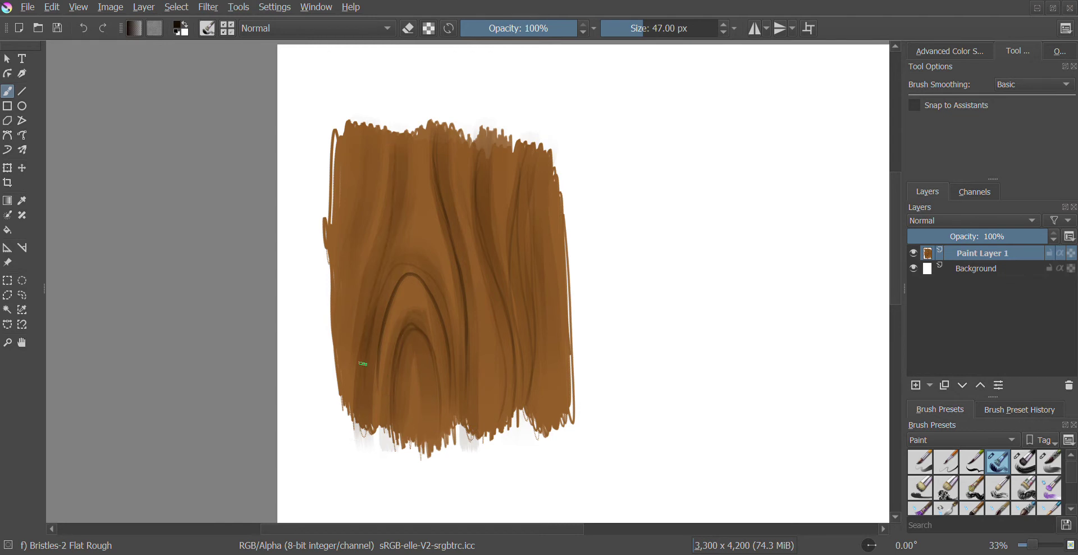
left_click_drag(390, 219, 363, 347)
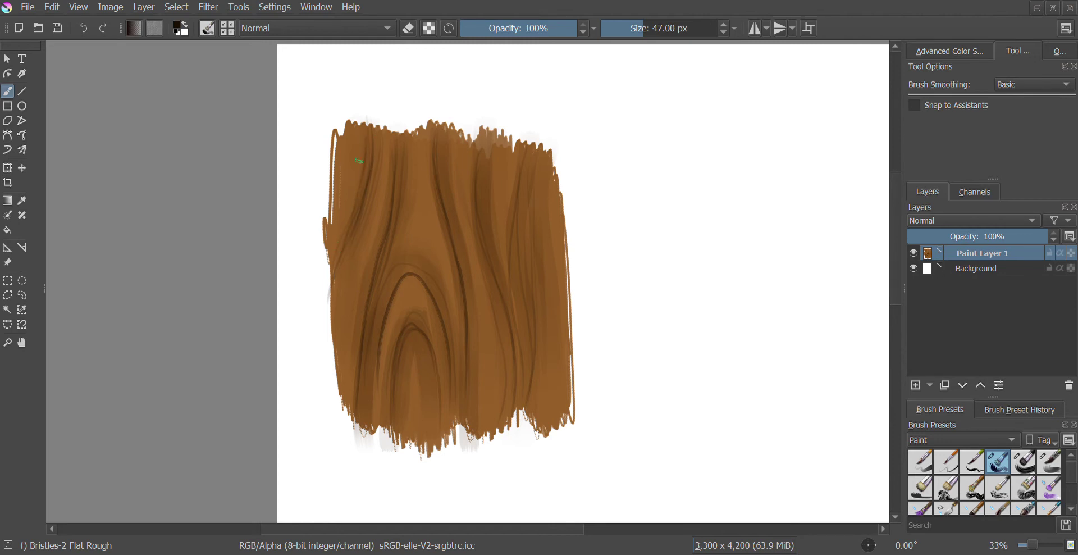
Add a paint layer above the wood and set up the Bristles-4 Glaze brush with light peach at 103 px
left_click(922, 387)
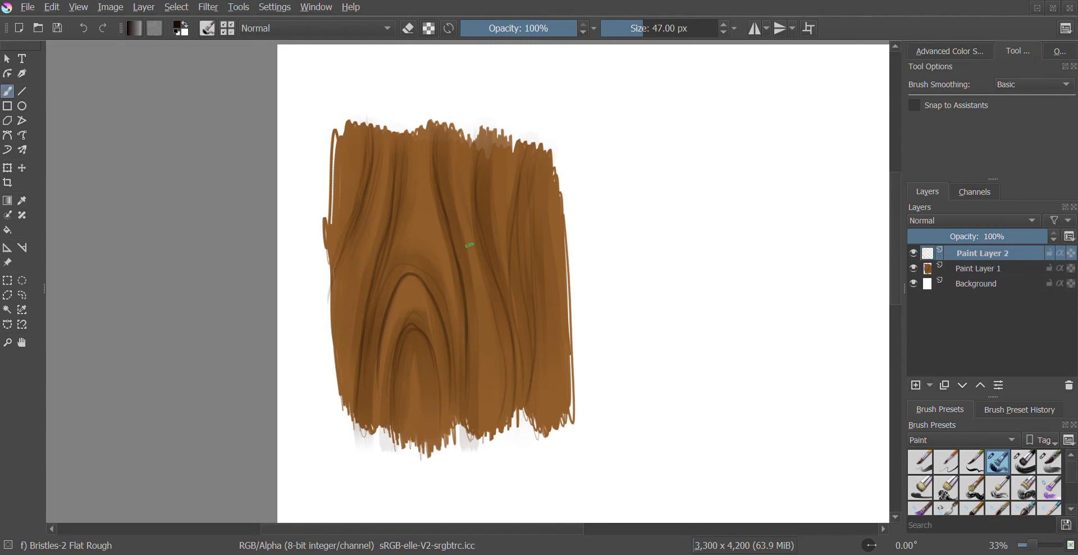
right_click(435, 333)
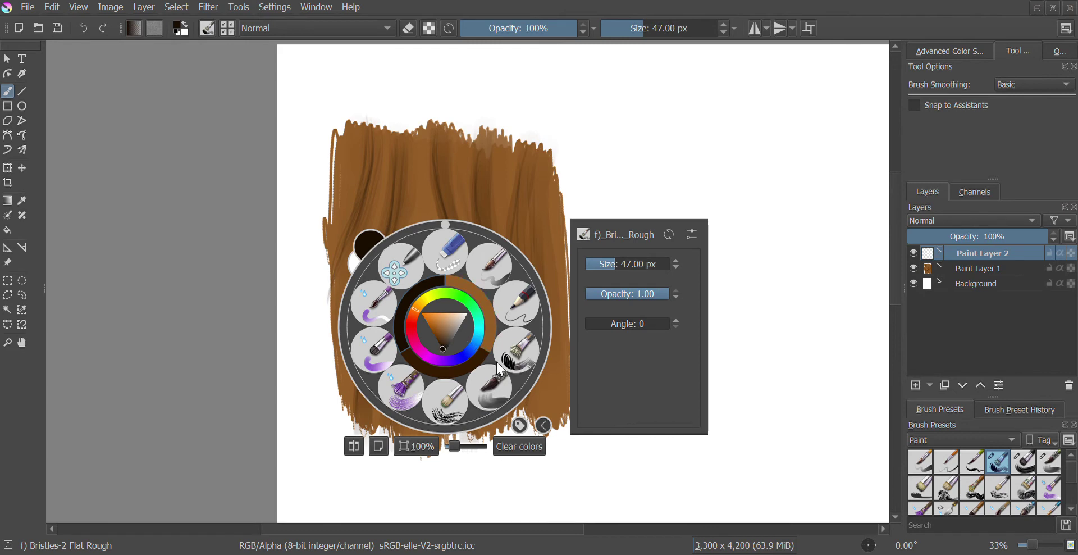
left_click(490, 393)
right_click(505, 353)
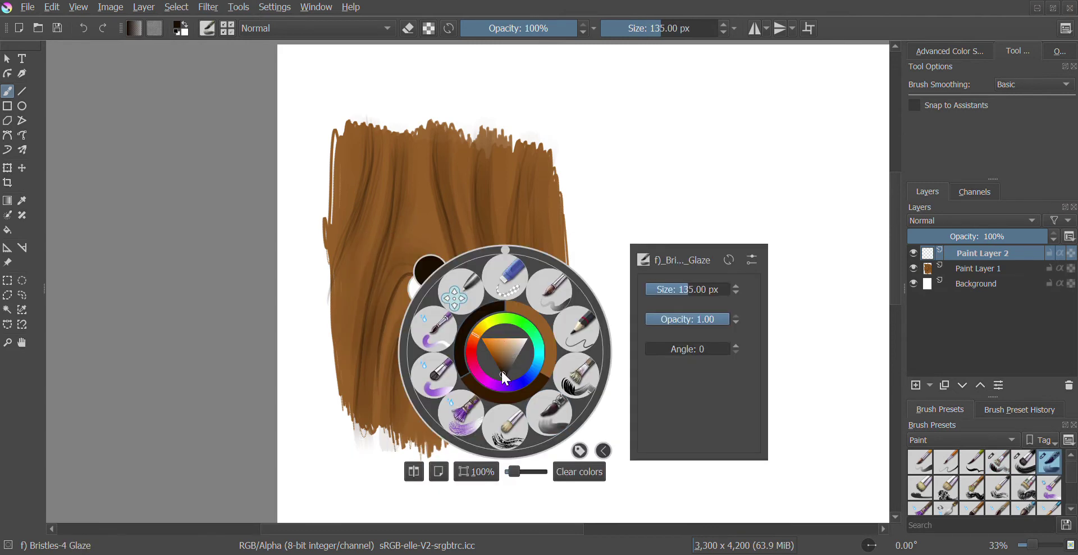
left_click_drag(501, 349, 512, 336)
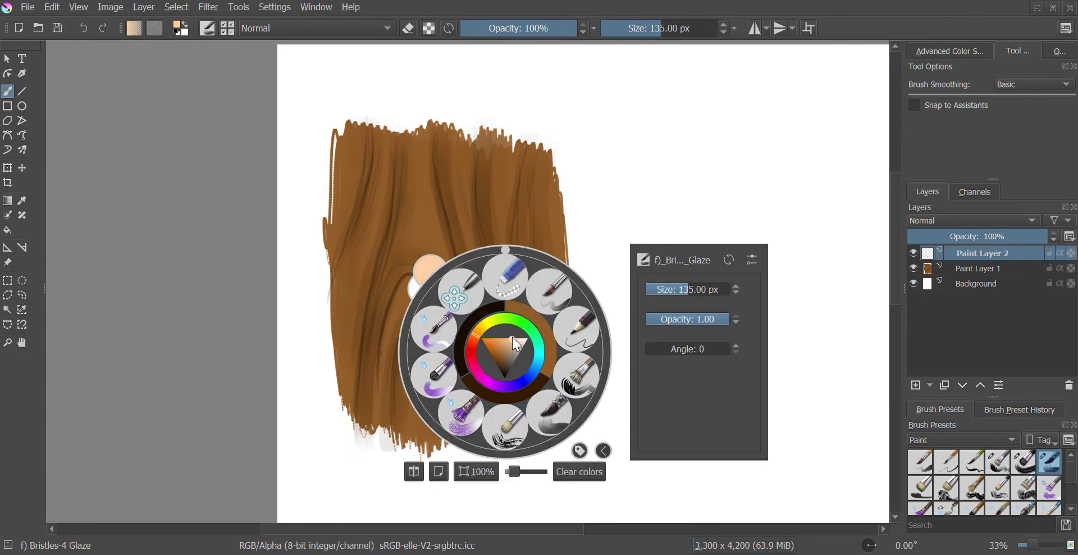
right_click(511, 337)
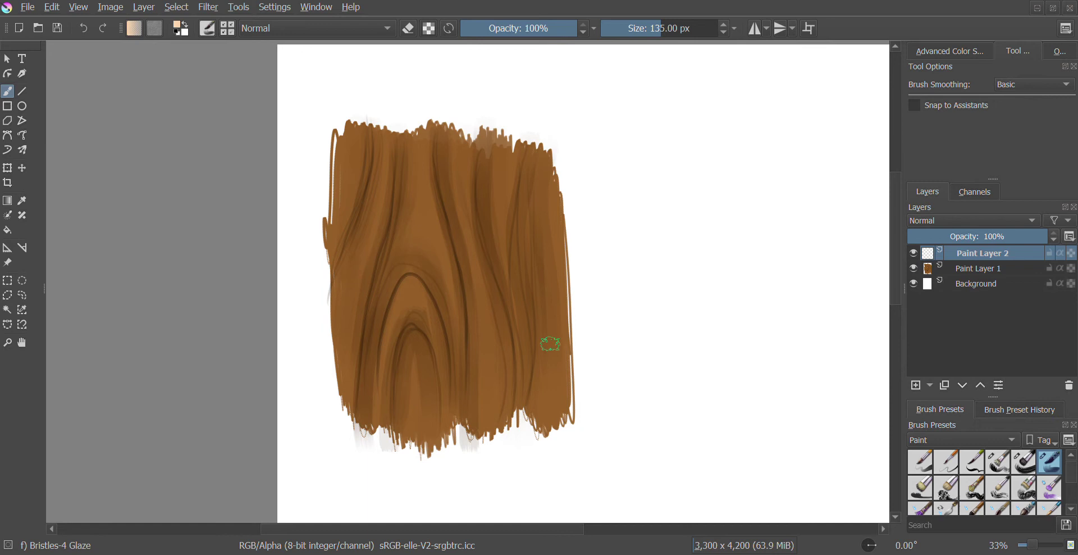
key("bracketleft")
key("bracketleft")
key("bracketleft")
key("bracketleft")
Glaze light peach highlights between the dark vertical grain lines across the whole width of the wood block
mouse_move(416, 153)
left_mouse_down()
mouse_move(441, 286)
mouse_move(429, 221)
mouse_move(339, 303)
left_mouse_up()
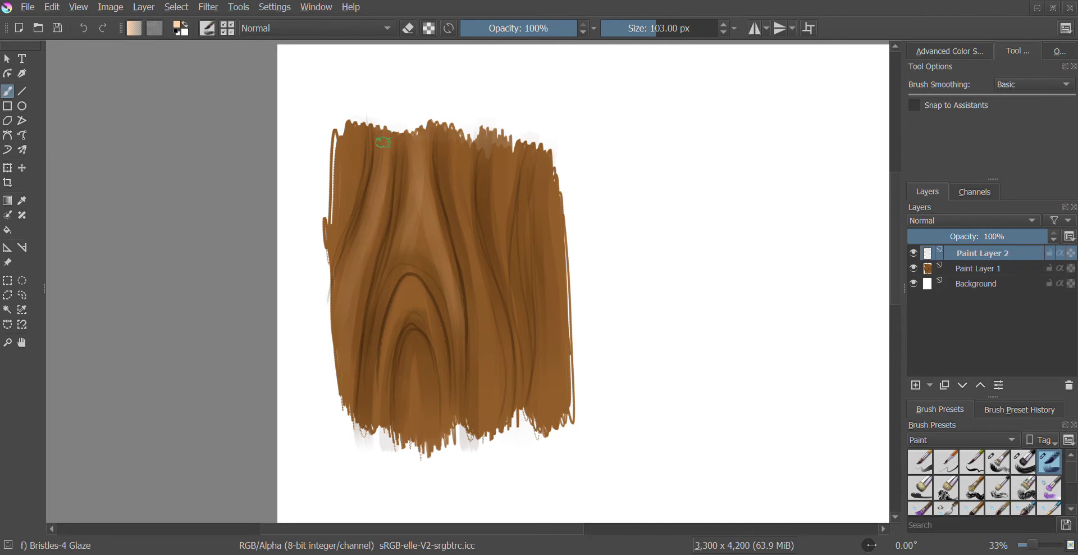
mouse_move(376, 186)
left_mouse_down()
mouse_move(348, 343)
mouse_move(384, 109)
left_mouse_up()
left_click_drag(352, 149, 338, 204)
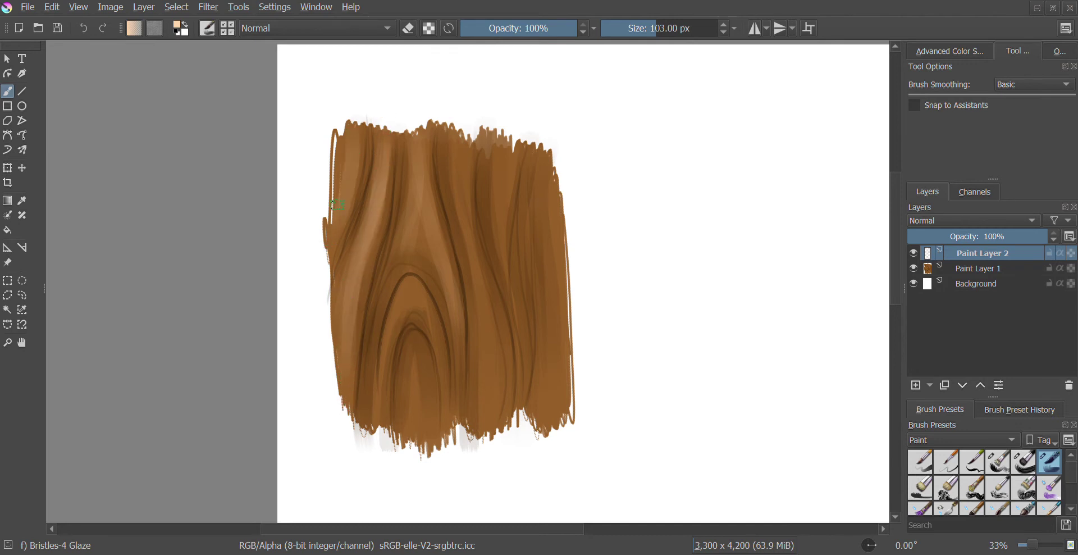
mouse_move(456, 128)
left_mouse_down()
mouse_move(482, 320)
mouse_move(468, 435)
left_mouse_up()
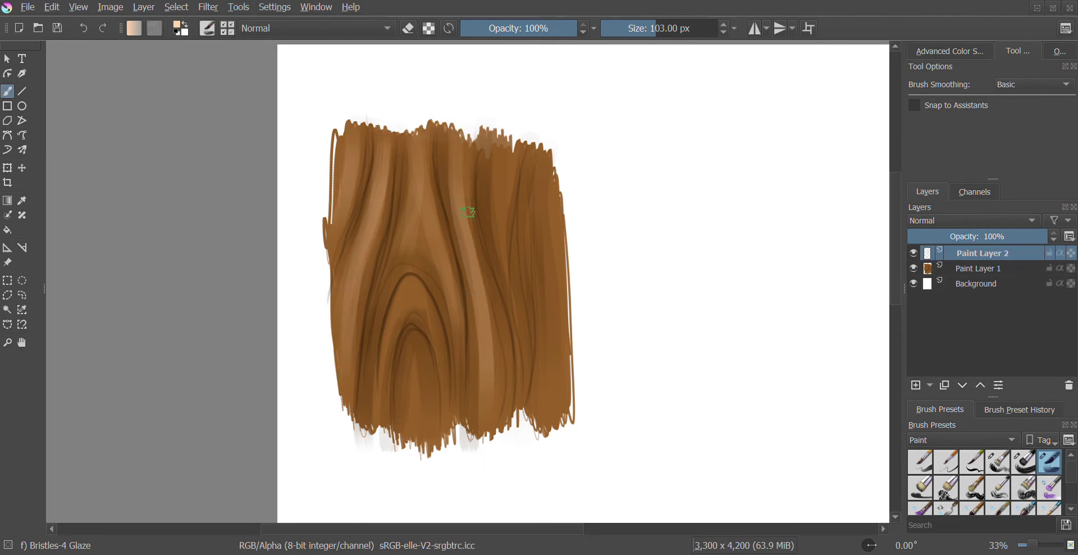
left_click_drag(511, 134, 495, 251)
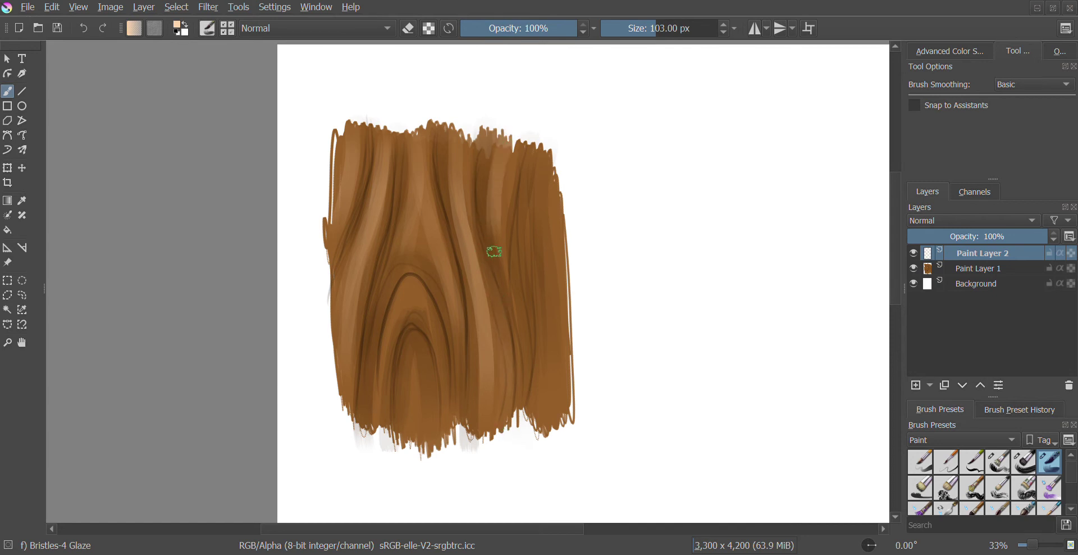
left_click_drag(540, 169, 544, 402)
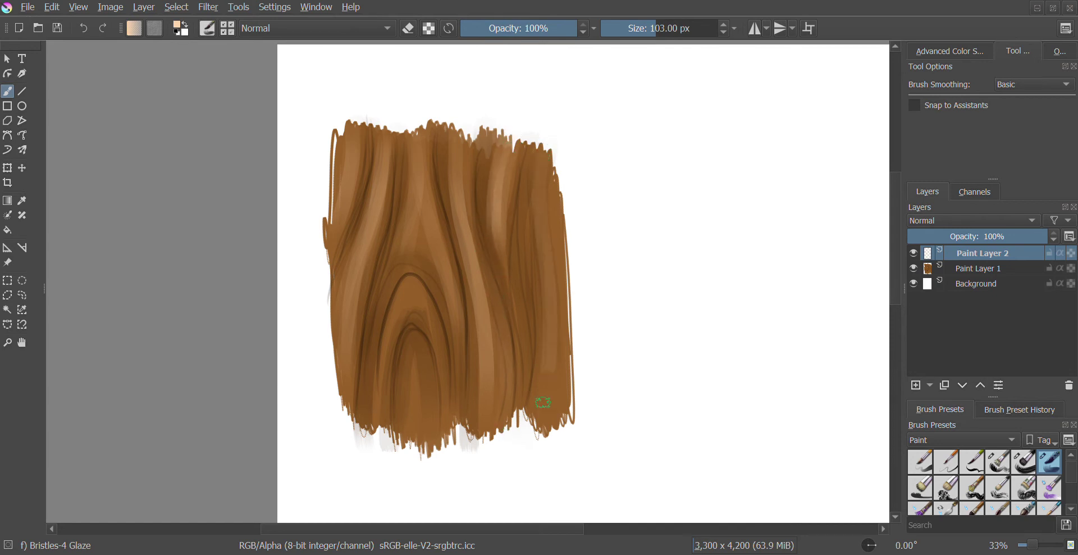
mouse_move(553, 217)
left_mouse_down()
mouse_move(545, 435)
mouse_move(568, 304)
left_mouse_up()
Glaze light peach highlights inside and between the nested grain arches at the wood block's lower part
left_click_drag(411, 303, 428, 465)
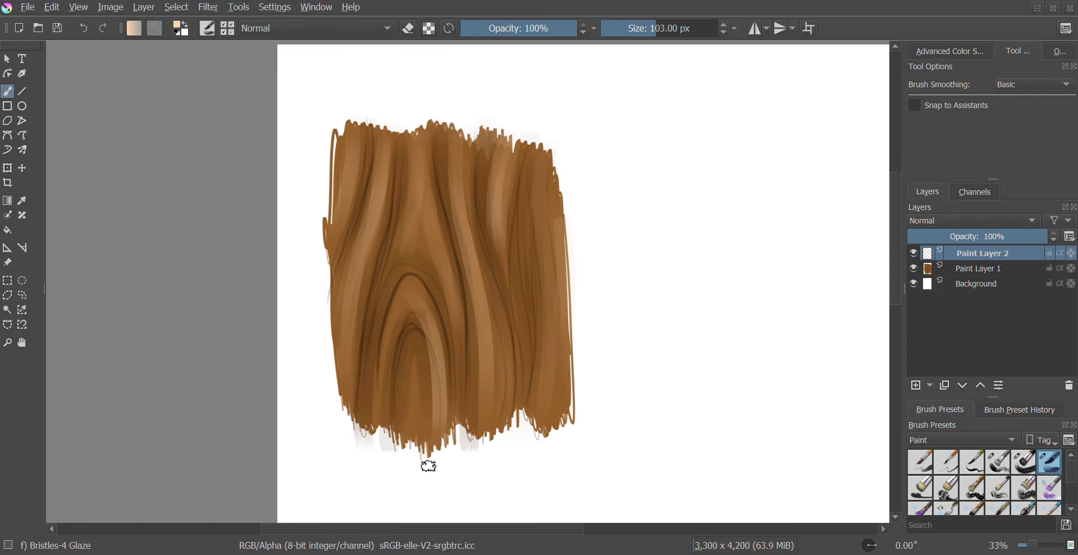
left_click_drag(412, 349, 407, 427)
left_click_drag(413, 298, 382, 430)
left_click_drag(396, 345, 413, 286)
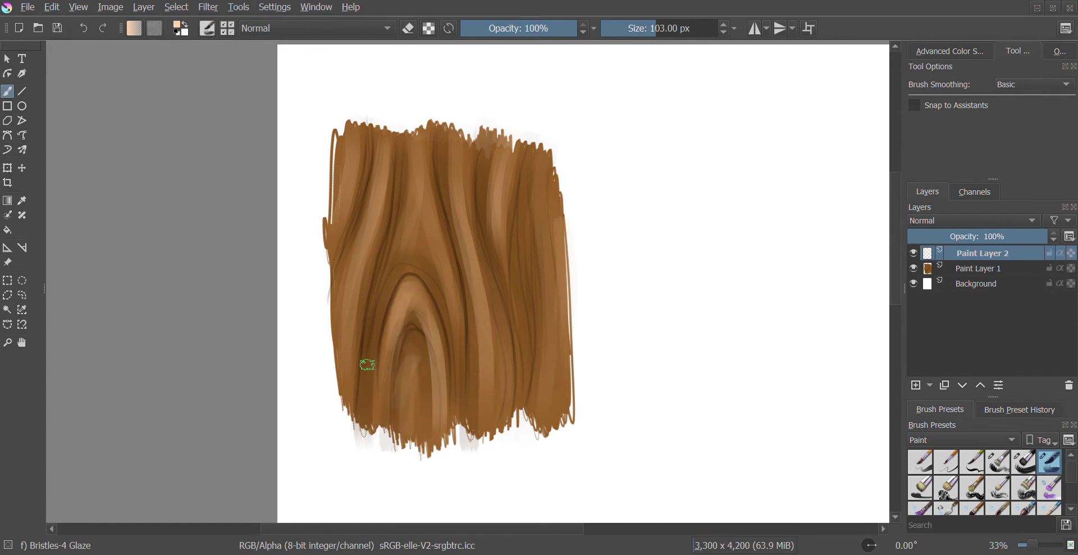
Glaze light peach highlights around the large arch, reduce the brush to 63 px and highlight the grain bands on both sides of it
mouse_move(367, 362)
left_mouse_down()
mouse_move(393, 278)
mouse_move(423, 269)
left_mouse_up()
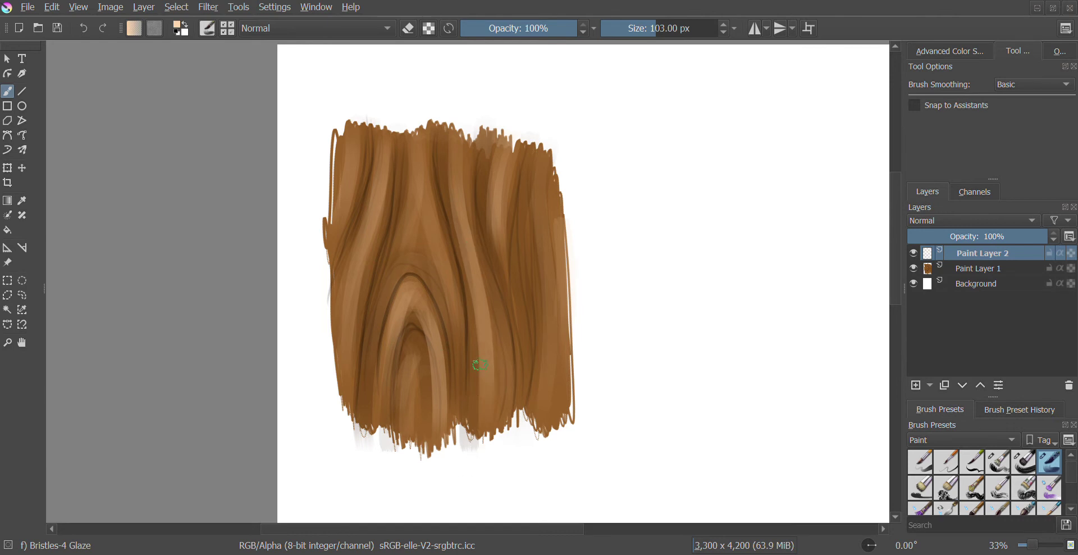
key("bracketleft")
key("bracketleft")
key("bracketleft")
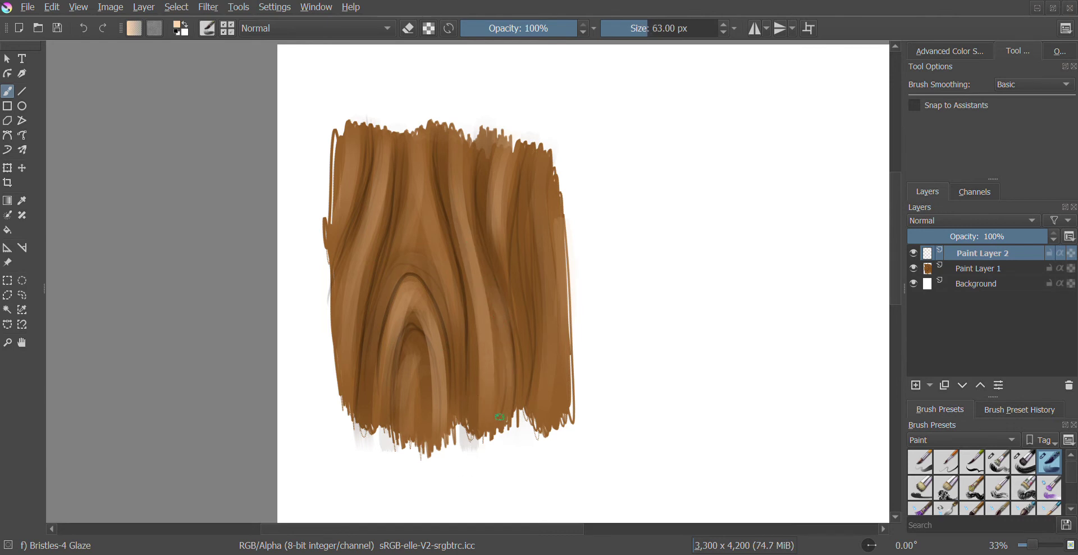
mouse_move(486, 291)
left_mouse_down()
mouse_move(503, 360)
mouse_move(502, 404)
left_mouse_up()
left_click_drag(512, 265, 523, 413)
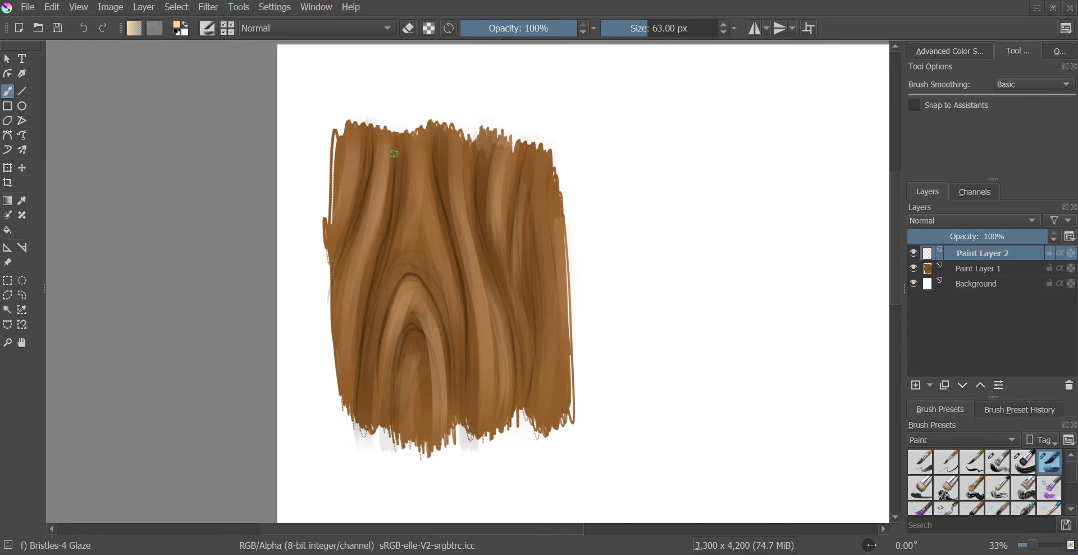
left_click_drag(395, 154, 382, 230)
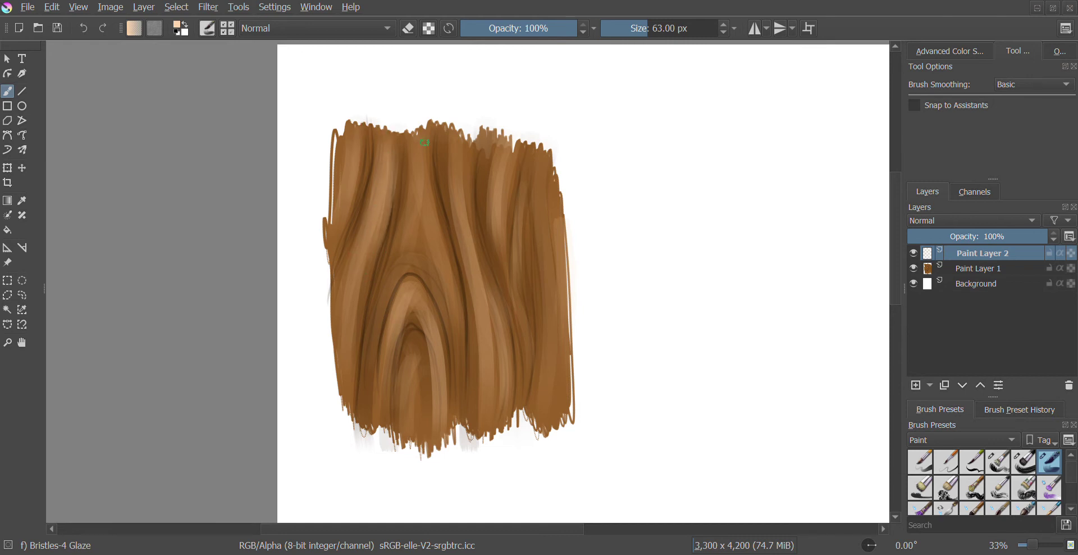
Paint thin light peach highlights along the grain bands right of the wood's centre with the Bristles-2 Flat Rough brush at 47 px
right_click(521, 296)
left_click(570, 358)
right_click(559, 344)
left_click(628, 365)
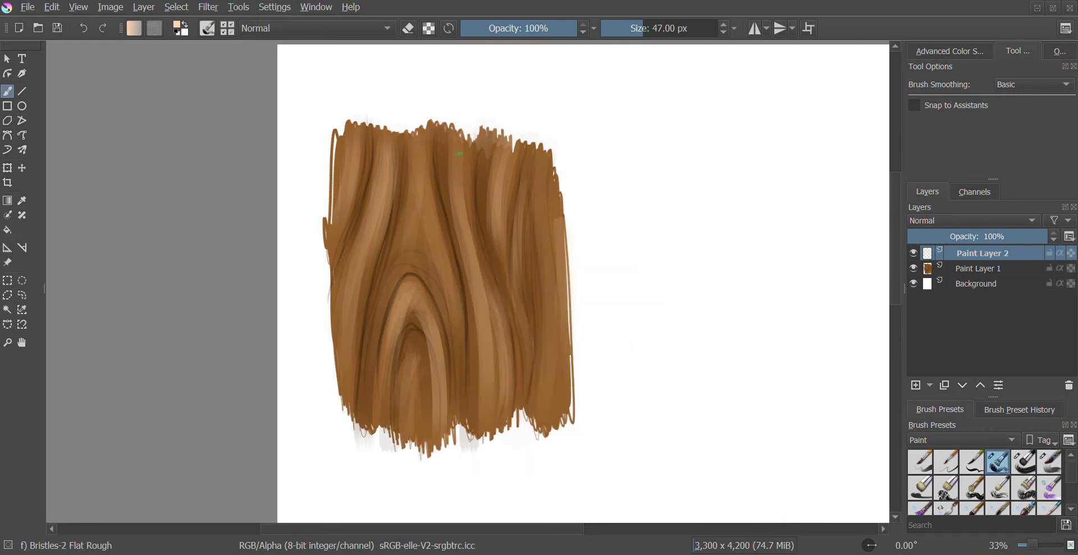
left_click_drag(456, 240, 449, 162)
left_click_drag(465, 226, 494, 358)
left_click_drag(492, 175, 494, 242)
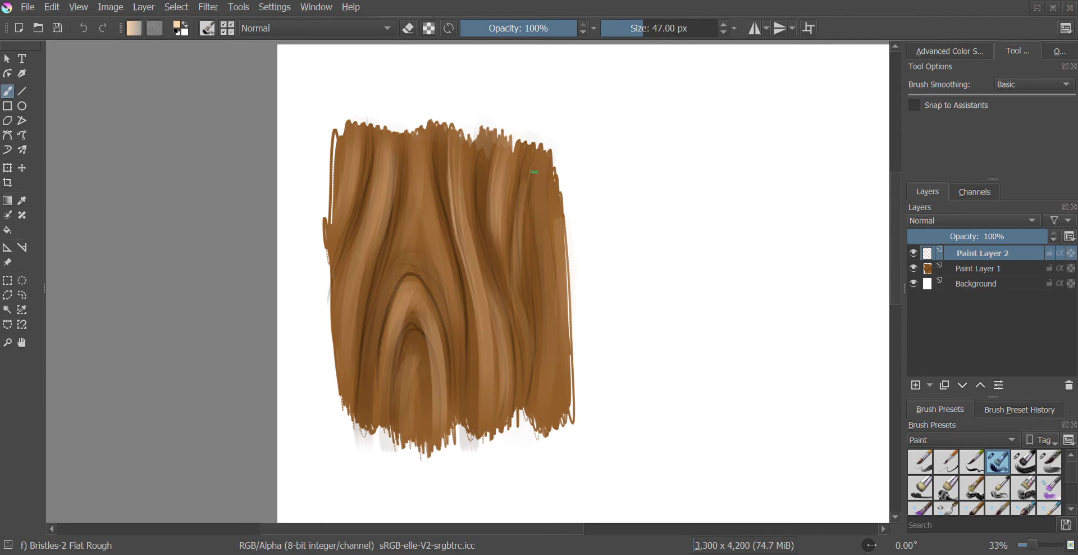
Add thin peach highlight streaks down the wood's right edge, its centre and left grain bands, and along the outer arch
left_click_drag(534, 175, 546, 357)
left_click_drag(425, 163, 453, 351)
left_click_drag(397, 148, 348, 339)
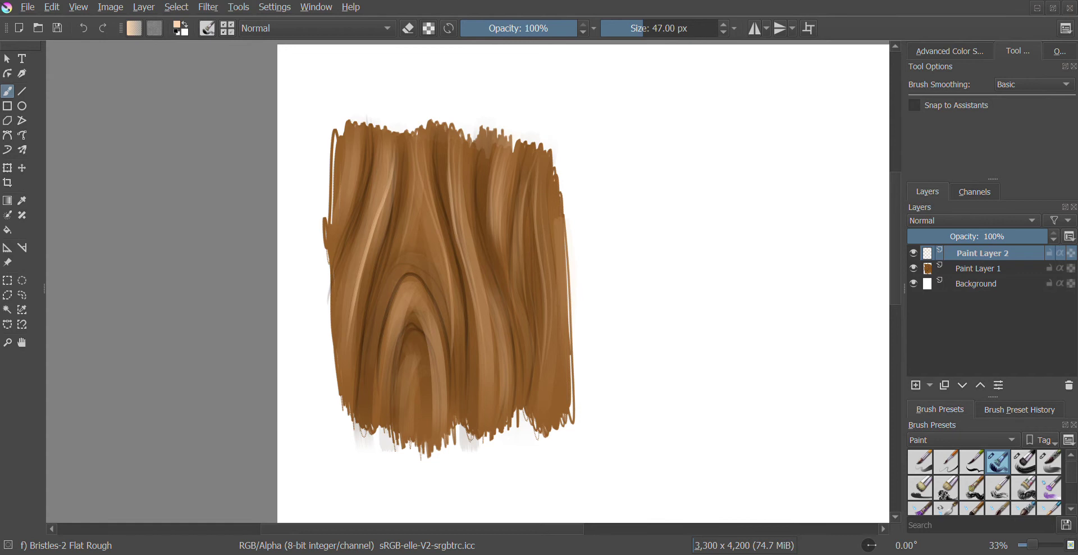
left_click_drag(371, 208, 353, 357)
mouse_move(367, 285)
left_mouse_down()
mouse_move(354, 360)
mouse_move(383, 418)
left_mouse_up()
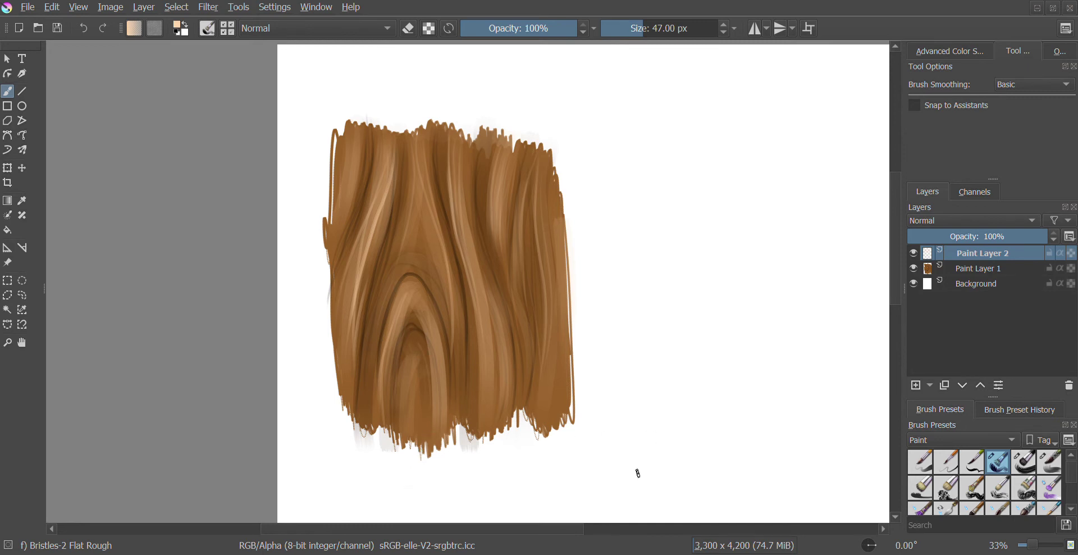
Add a paint layer above the highlights and choose the Texture Big brush from the Textures presets, reducing its size
left_click(916, 386)
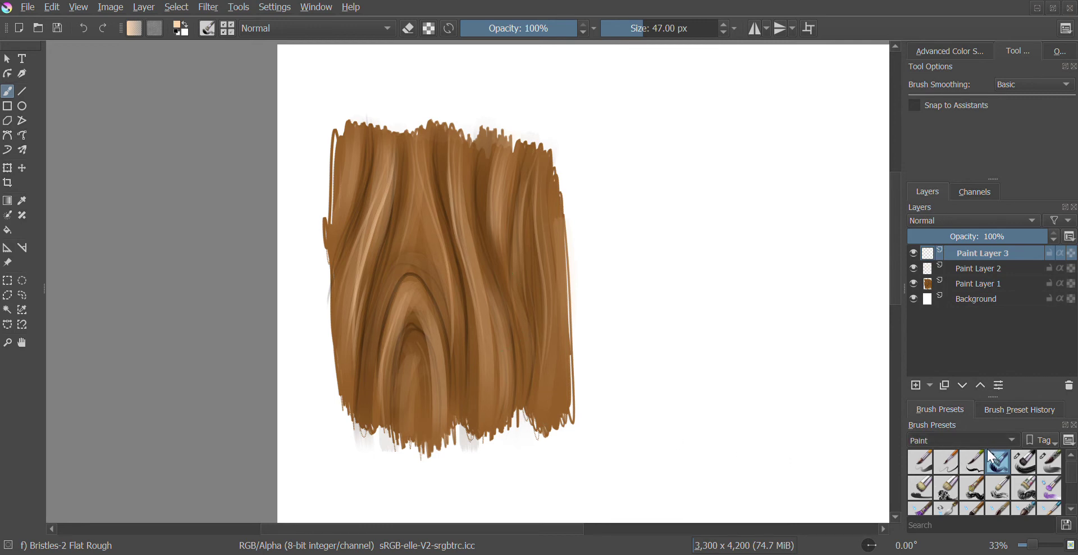
left_click(959, 491)
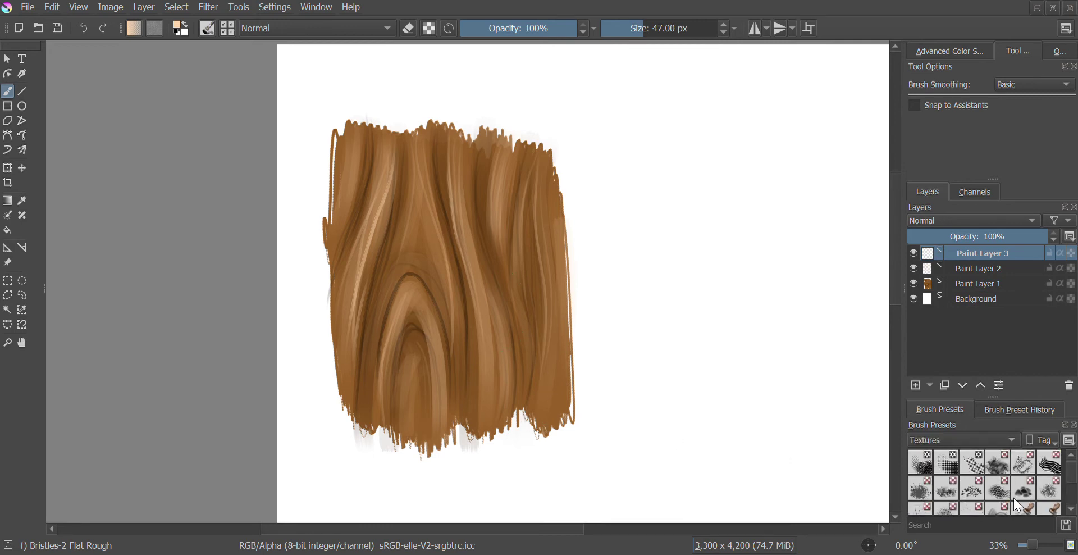
left_click(998, 470)
key("bracketleft")
key("bracketleft")
key("bracketleft")
key("bracketleft")
key("bracketleft")
key("bracketleft")
key("bracketleft")
key("bracketleft")
key("bracketleft")
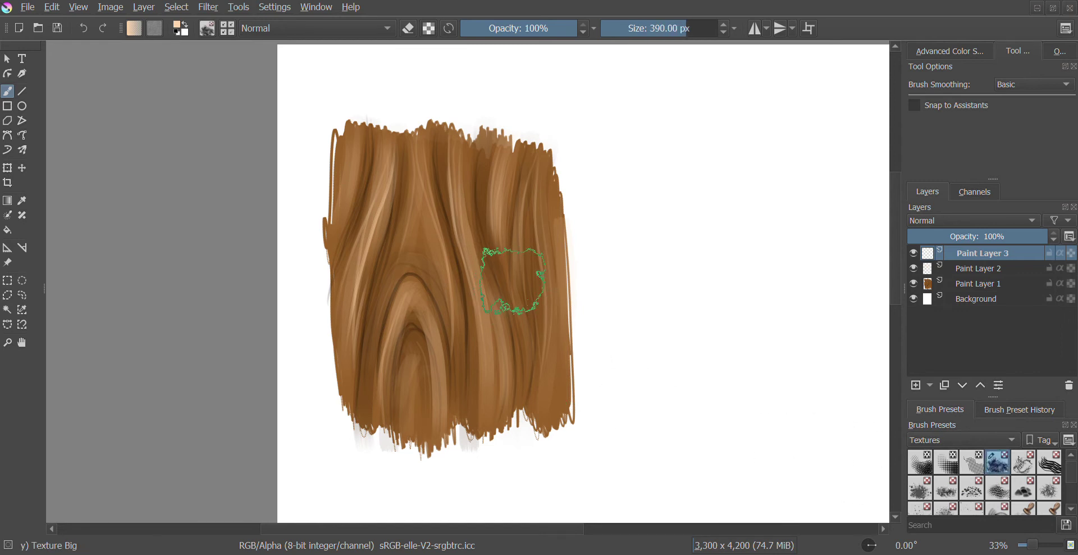
Shade soft, very dark brown patches over scattered areas of the wood with the Texture Big brush at 215 px
right_click(502, 298)
left_click_drag(510, 290, 500, 316)
left_click(619, 149)
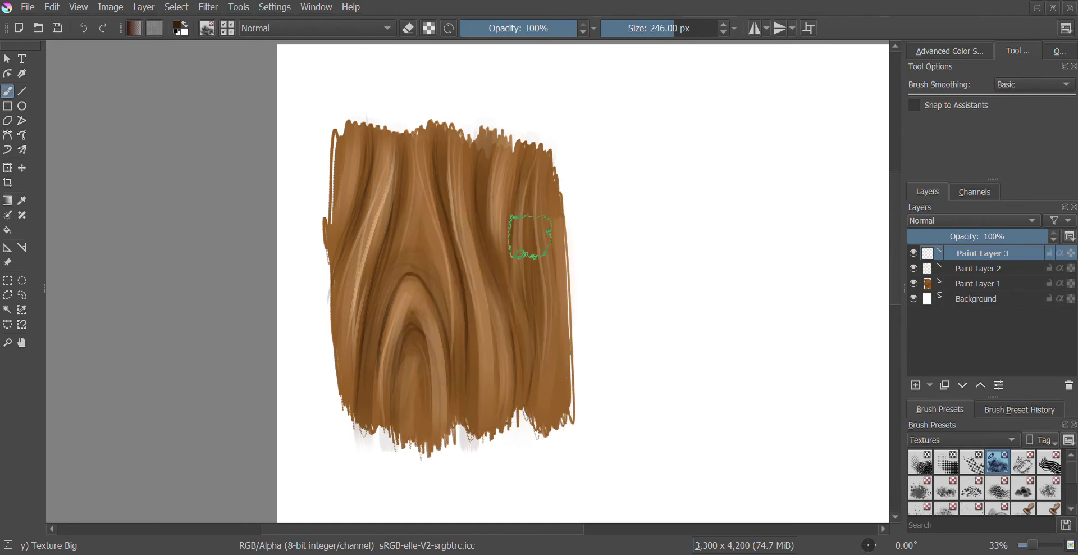
key("bracketright")
key("bracketleft")
key("bracketleft")
key("bracketleft")
mouse_move(492, 234)
left_mouse_down()
mouse_move(493, 208)
mouse_move(472, 256)
mouse_move(430, 230)
left_mouse_up()
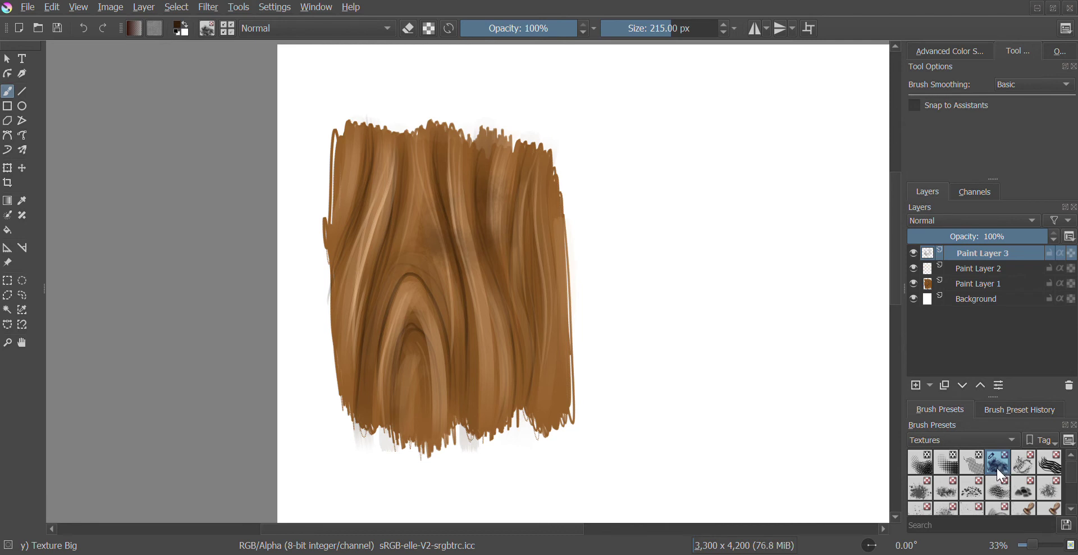
mouse_move(534, 173)
left_mouse_down()
mouse_move(500, 200)
mouse_move(522, 219)
mouse_move(550, 221)
mouse_move(462, 224)
mouse_move(350, 298)
mouse_move(415, 290)
mouse_move(415, 238)
mouse_move(437, 242)
mouse_move(410, 264)
left_mouse_up()
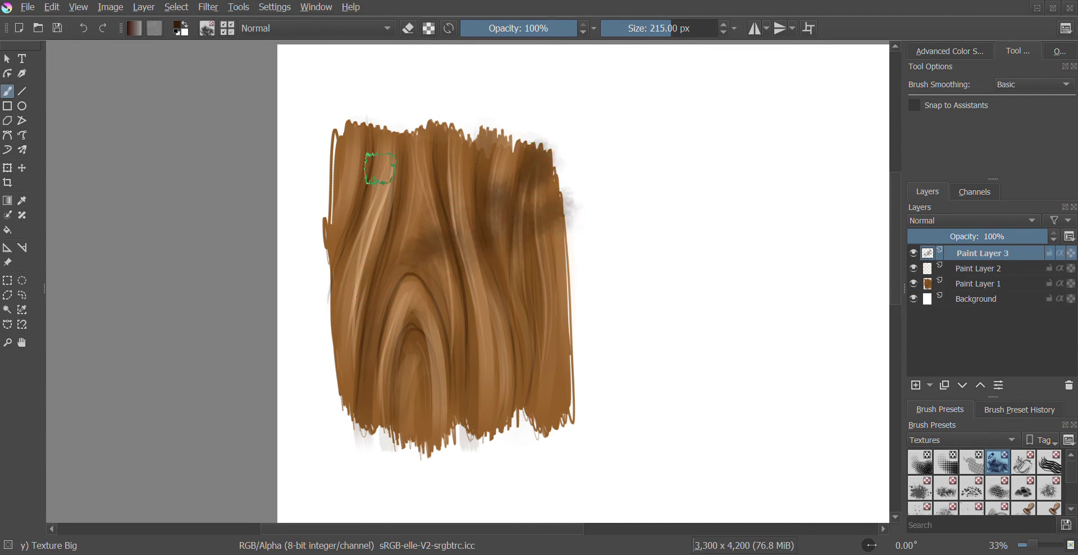
mouse_move(354, 165)
left_mouse_down()
mouse_move(340, 267)
mouse_move(400, 141)
mouse_move(417, 213)
mouse_move(420, 360)
mouse_move(387, 399)
mouse_move(425, 405)
mouse_move(527, 359)
mouse_move(553, 393)
mouse_move(481, 407)
mouse_move(540, 298)
left_mouse_up()
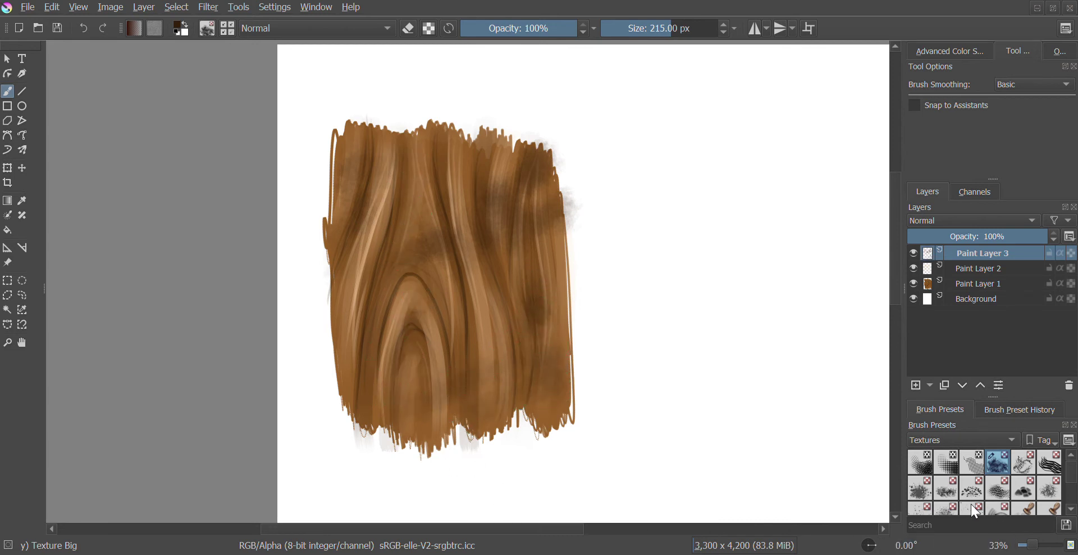
Stamp dark speckle clusters near the wood's left and right edges and lower middle with the Texture Large Splat brush at 200 px
left_click(944, 490)
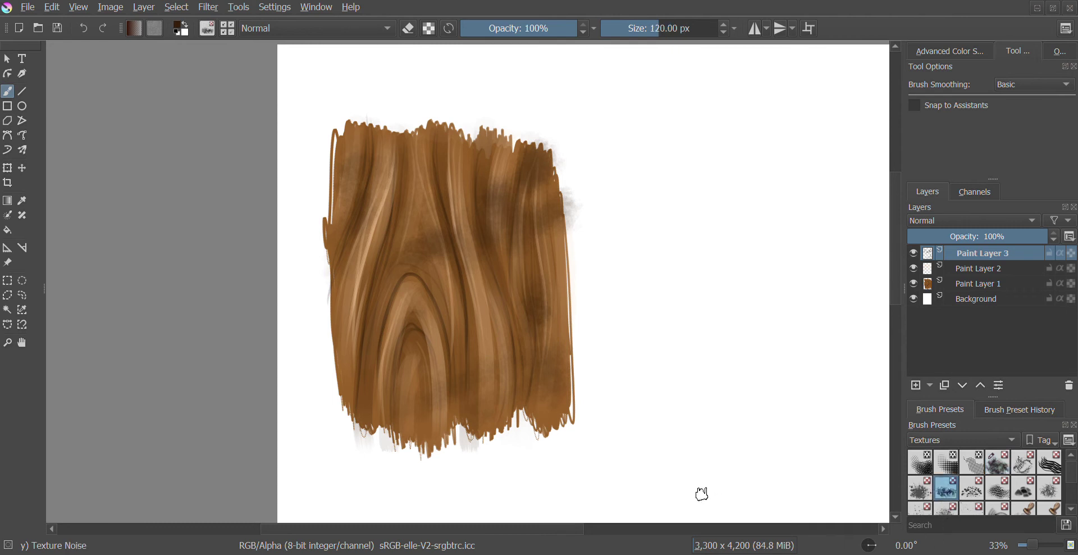
left_click(921, 489)
left_click_drag(500, 276, 477, 343)
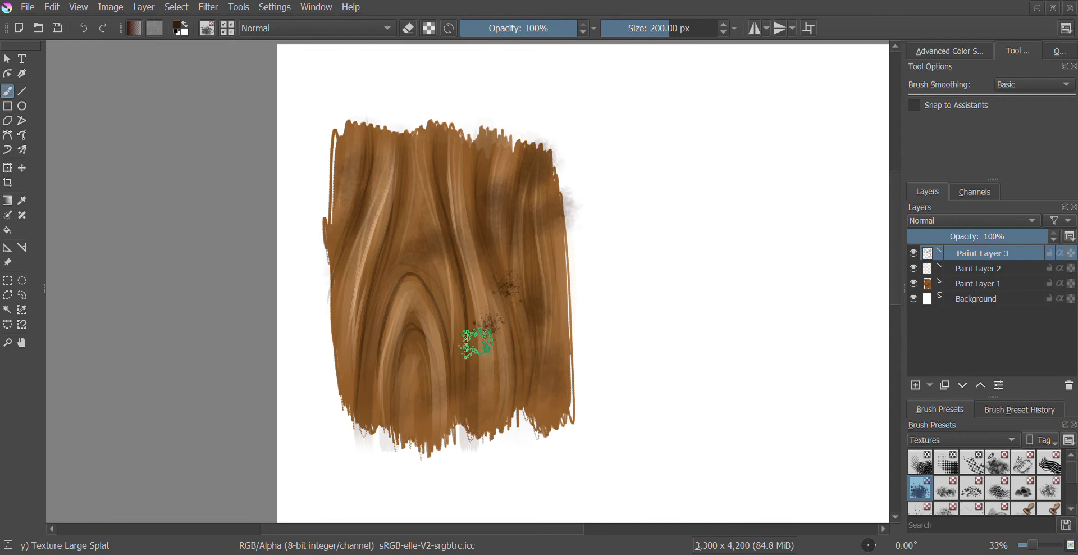
left_click(343, 345)
left_click(330, 280)
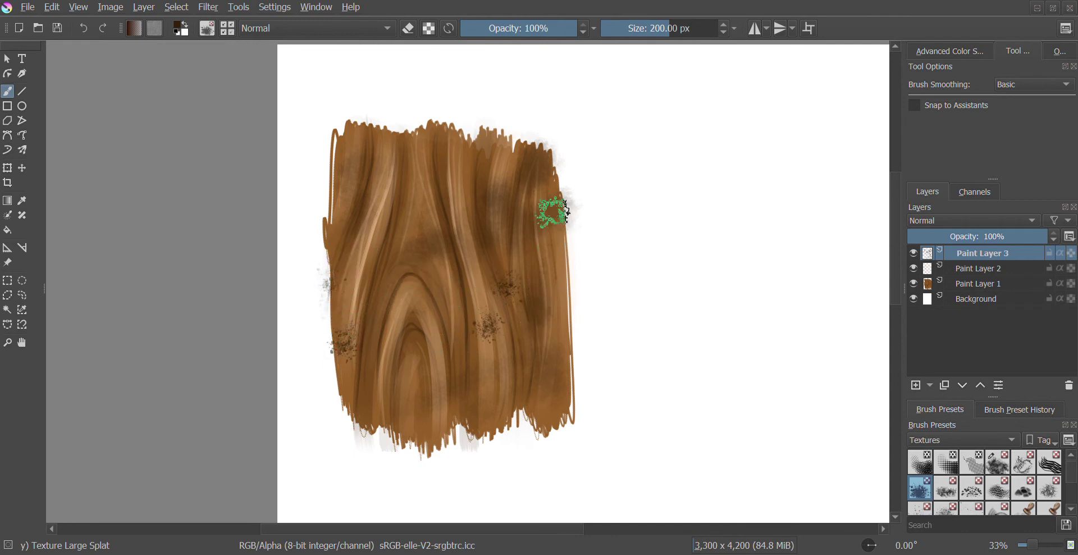
left_click(554, 263)
left_click(550, 200)
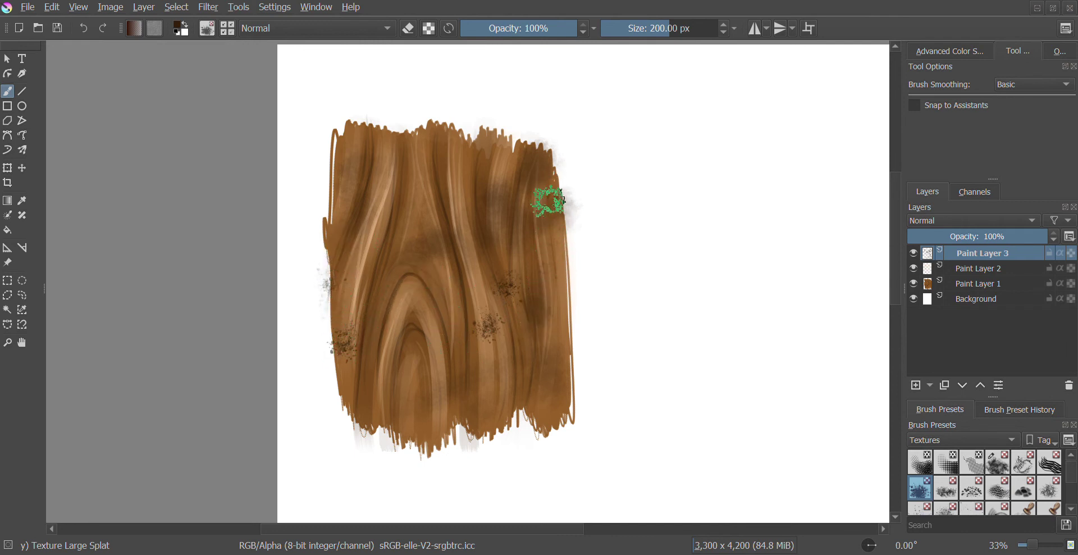
Paint thin dark diagonal scratches across the middle of the wood and its arches with the Bristles-2 Flat Rough brush at 24 px
right_click(579, 331)
left_click(646, 387)
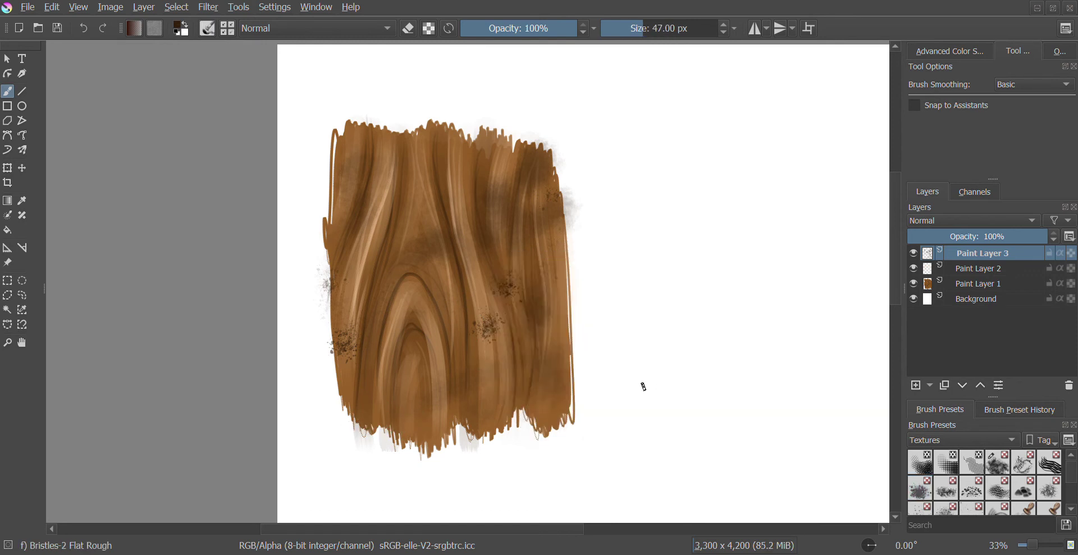
key("bracketleft")
key("bracketleft")
key("bracketleft")
key("bracketleft")
key("bracketleft")
left_click_drag(385, 303, 455, 354)
Switch the colour to light peach and paint light edges beside the dark diagonal scratches
right_click(492, 348)
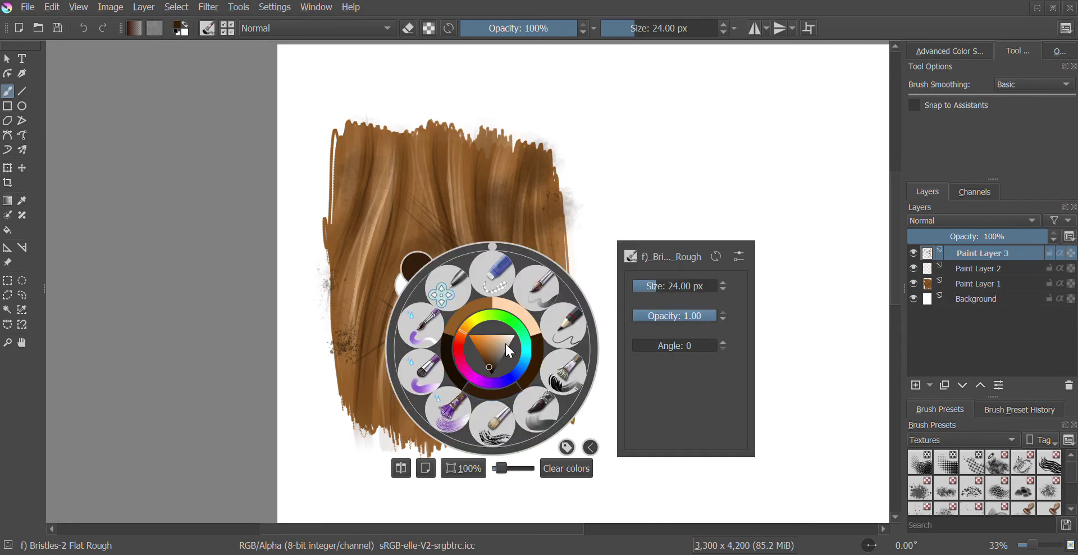
left_click(517, 313)
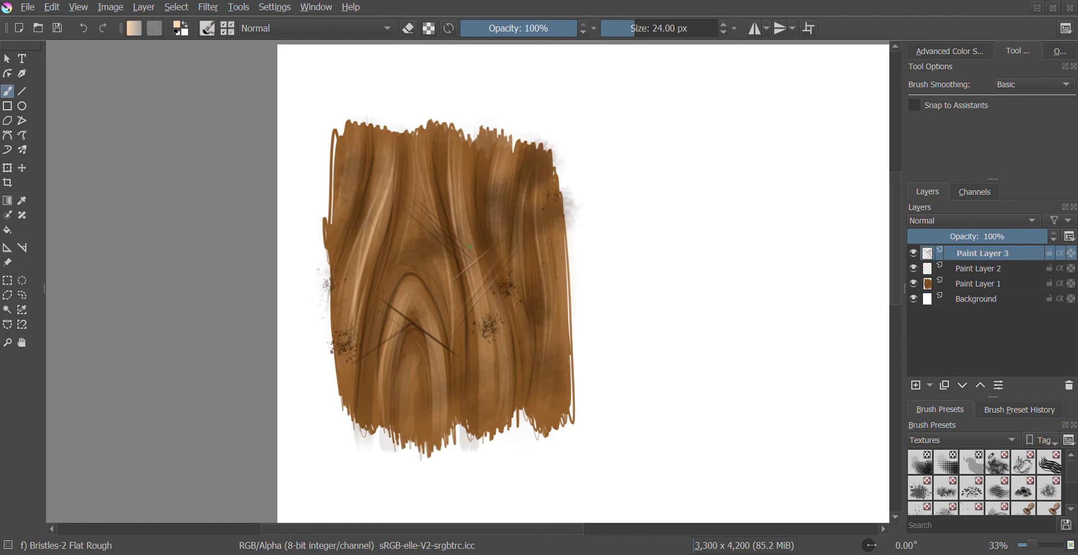
left_click_drag(448, 245, 436, 223)
On Paint Layer 1, paint a solid mid-grey block beside the wood using the Bristles-3 Large Smooth brush at 281 px
left_click_drag(355, 529, 393, 528)
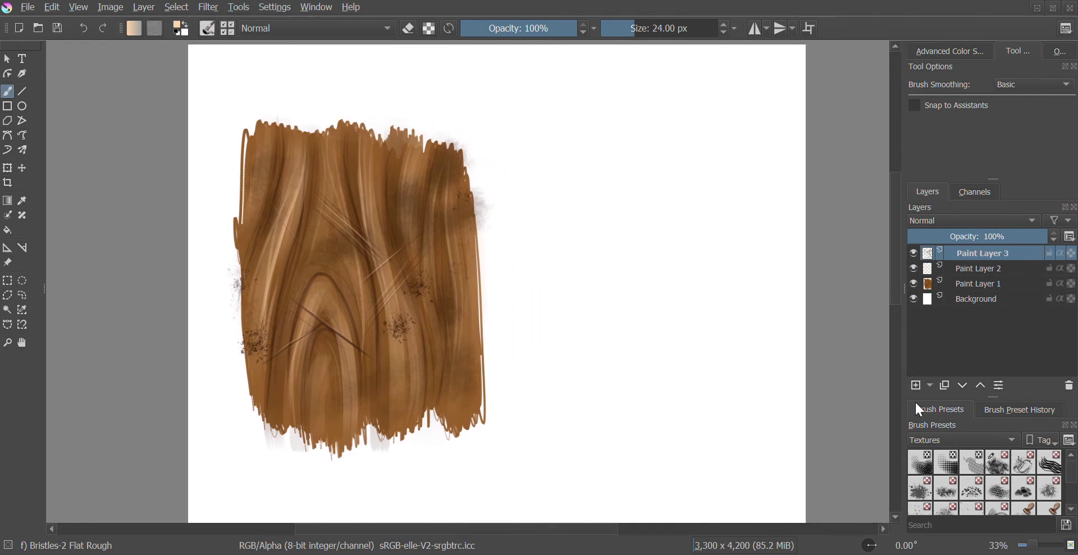
left_click(955, 285)
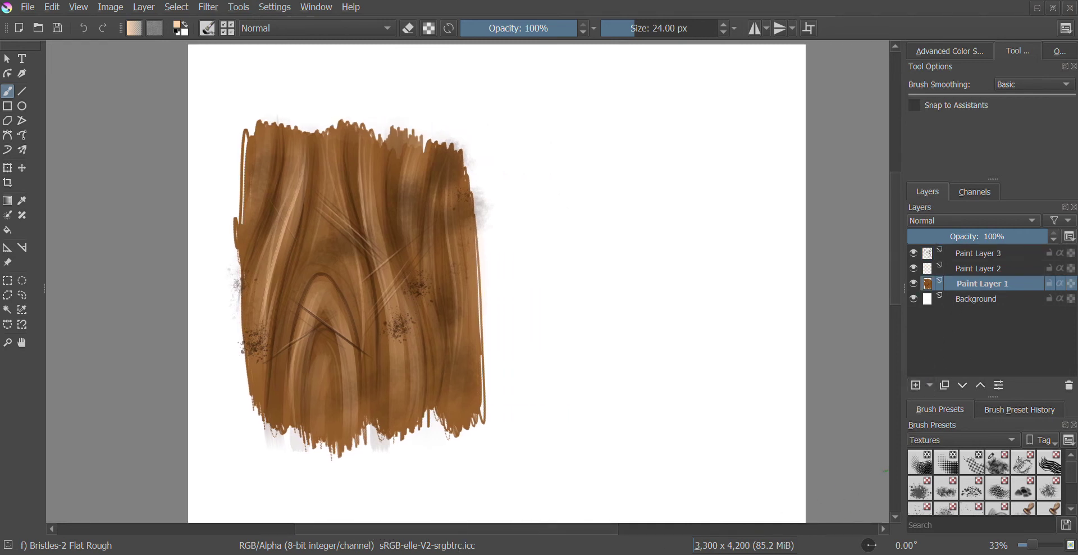
left_click_drag(579, 529, 619, 529)
right_click(515, 312)
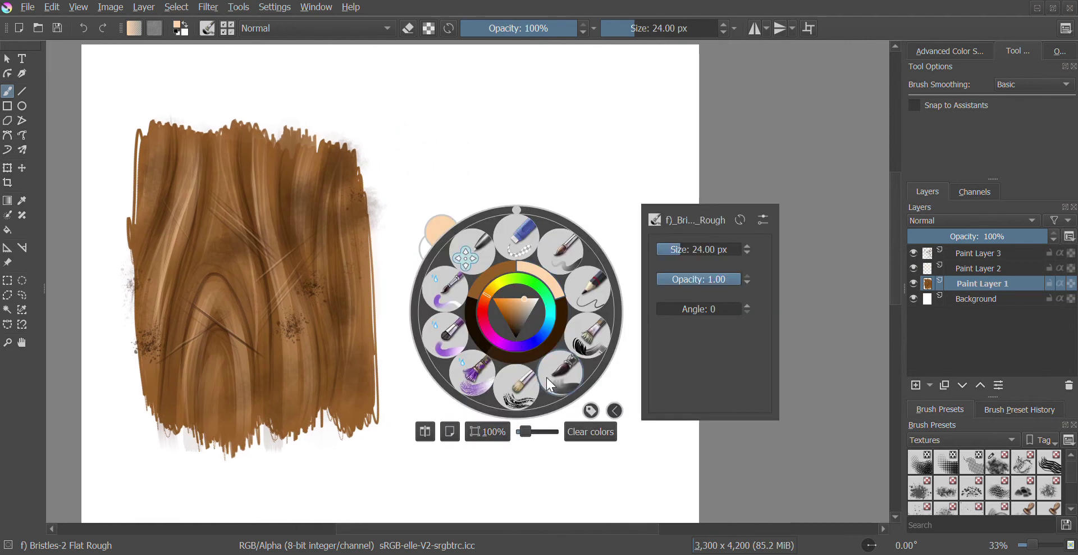
left_click(530, 315)
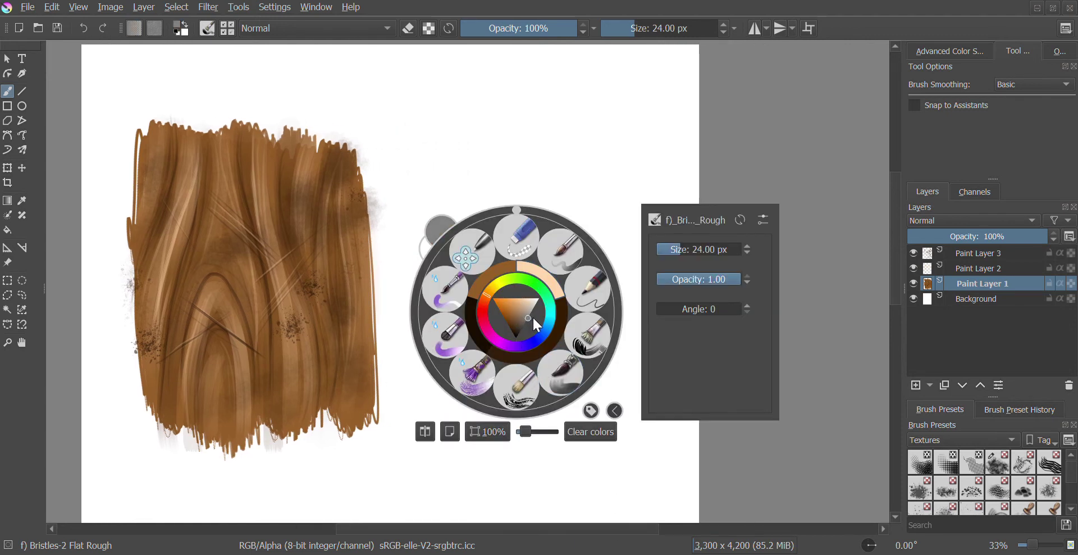
left_click(621, 138)
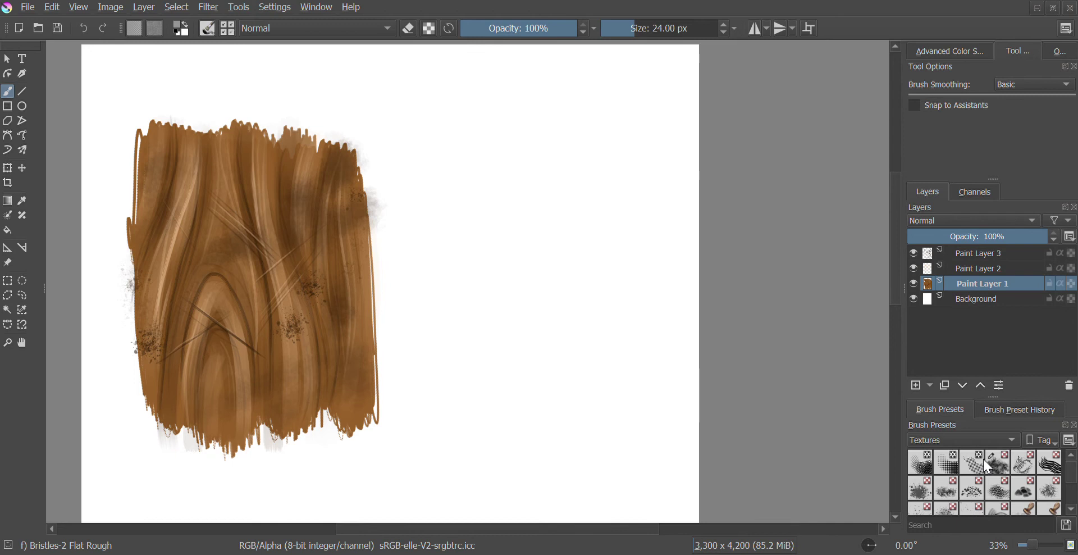
left_click(965, 386)
left_click(1028, 463)
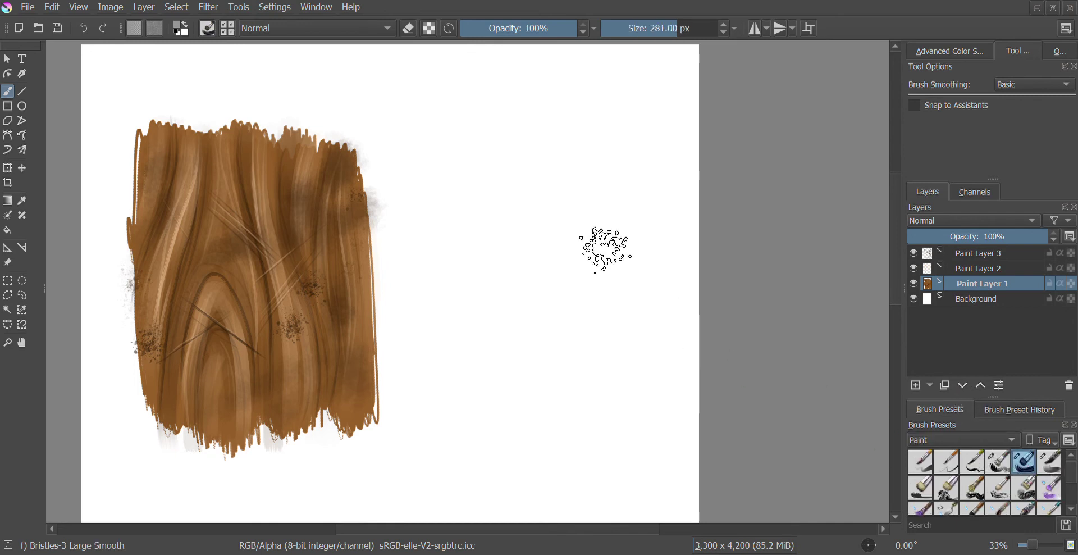
mouse_move(512, 184)
left_mouse_down()
mouse_move(517, 338)
mouse_move(523, 232)
mouse_move(534, 351)
mouse_move(533, 166)
mouse_move(556, 365)
mouse_move(561, 169)
mouse_move(569, 365)
mouse_move(597, 169)
mouse_move(615, 378)
mouse_move(634, 234)
mouse_move(650, 251)
mouse_move(649, 376)
left_mouse_up()
mouse_move(519, 343)
left_mouse_down()
mouse_move(497, 191)
mouse_move(489, 381)
mouse_move(490, 176)
mouse_move(497, 189)
mouse_move(518, 186)
mouse_move(562, 164)
mouse_move(597, 180)
mouse_move(630, 157)
mouse_move(654, 183)
mouse_move(654, 352)
mouse_move(587, 377)
mouse_move(481, 363)
mouse_move(498, 410)
mouse_move(638, 401)
mouse_move(655, 342)
mouse_move(622, 397)
mouse_move(513, 403)
mouse_move(499, 328)
mouse_move(494, 172)
mouse_move(657, 181)
mouse_move(661, 397)
left_mouse_up()
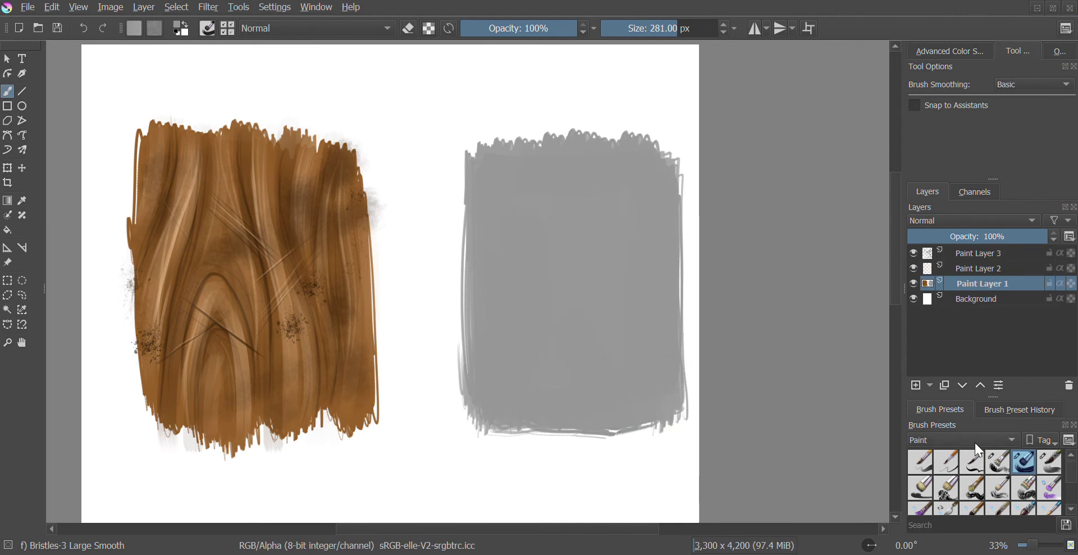
Choose the Texture Big brush from the Textures presets and set its size to 320 px
left_click(942, 491)
left_click(1001, 463)
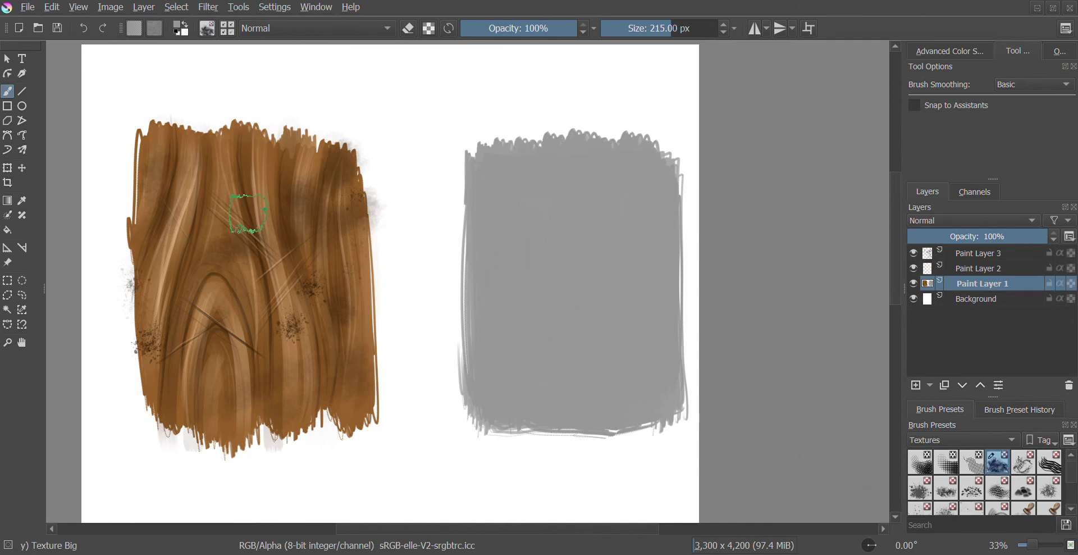
key("bracketright")
key("bracketright")
key("bracketright")
key("bracketright")
key("bracketright")
key("bracketright")
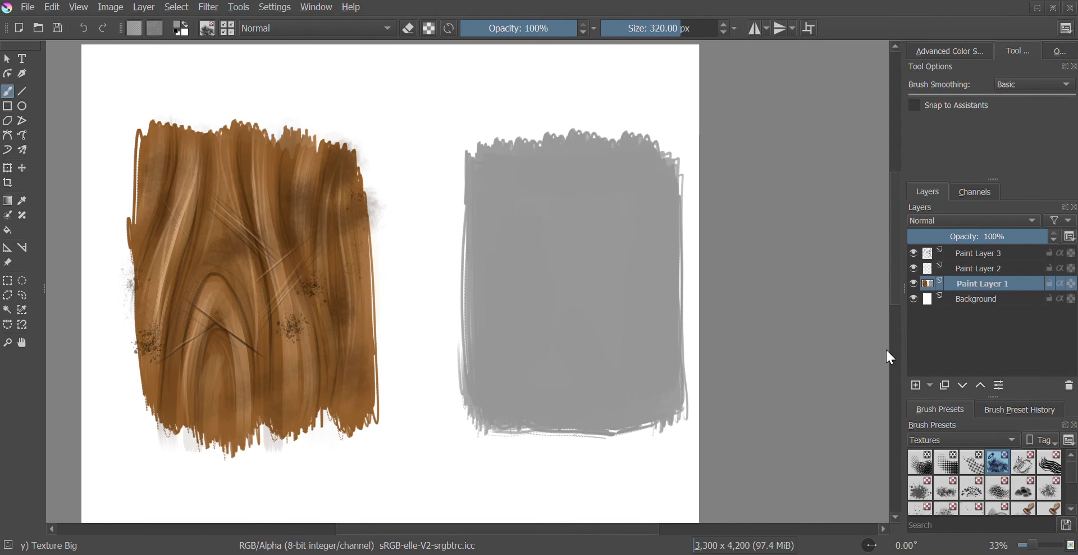
On Paint Layer 2, shade soft cloudy black patches across the grey block with the Texture Big brush
left_click(978, 268)
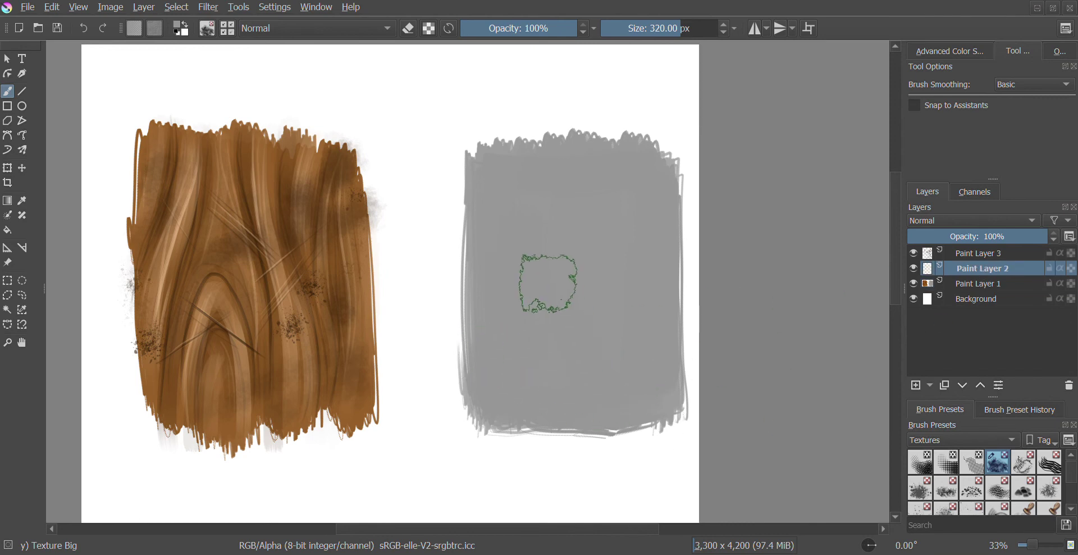
right_click(554, 283)
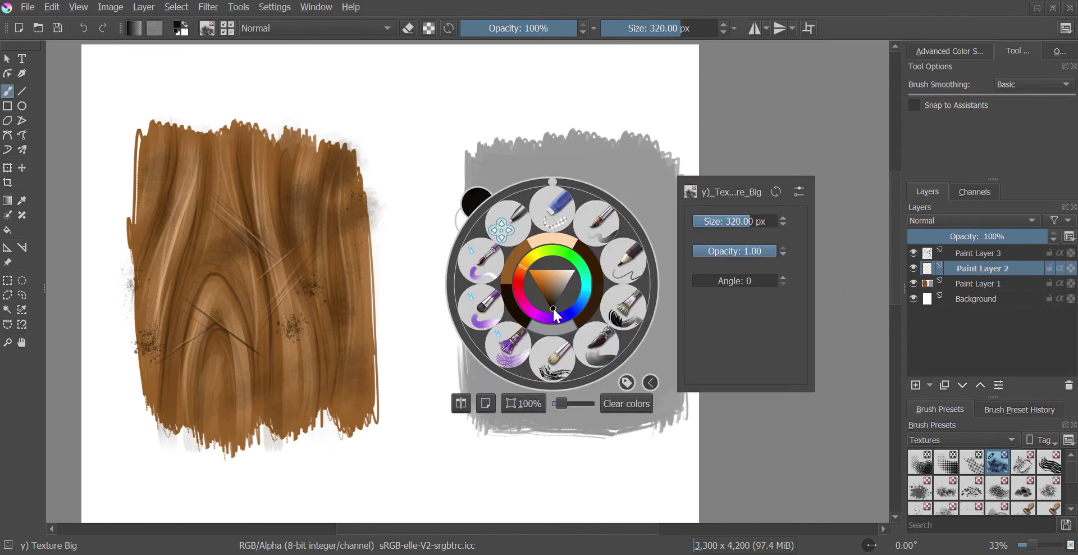
left_click(555, 305)
left_click(423, 292)
mouse_move(520, 285)
left_mouse_down()
mouse_move(508, 211)
mouse_move(489, 179)
mouse_move(481, 284)
mouse_move(502, 263)
mouse_move(525, 272)
mouse_move(567, 233)
mouse_move(589, 236)
mouse_move(515, 361)
mouse_move(590, 277)
mouse_move(601, 212)
mouse_move(621, 184)
mouse_move(641, 196)
mouse_move(638, 258)
mouse_move(597, 326)
mouse_move(511, 375)
mouse_move(496, 400)
mouse_move(591, 411)
mouse_move(641, 399)
mouse_move(656, 366)
mouse_move(637, 308)
mouse_move(668, 187)
mouse_move(648, 166)
mouse_move(626, 245)
mouse_move(603, 189)
left_mouse_up()
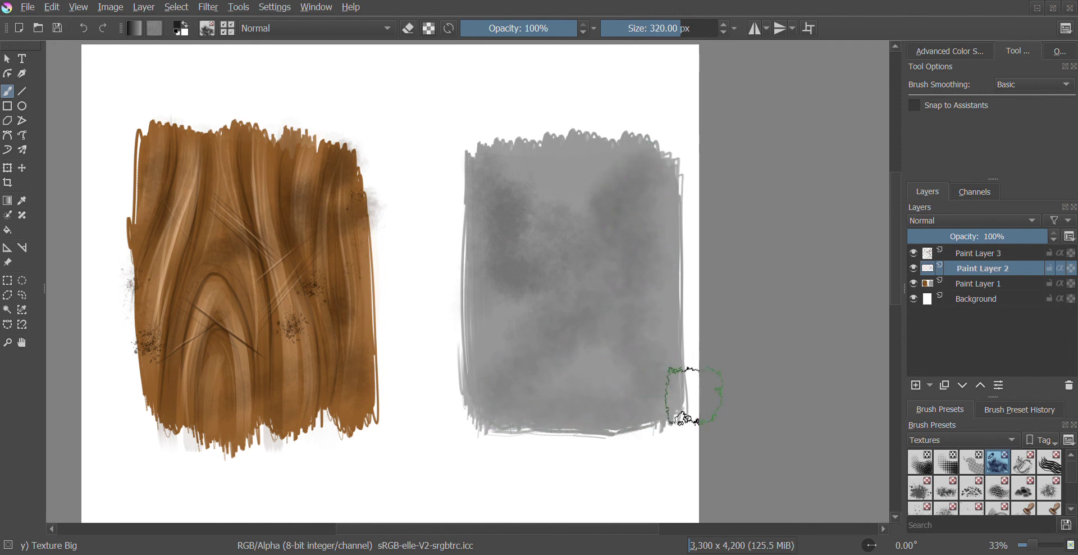
On Paint Layer 3, switch the colour to near-white and brush soft cloudy light patches over the grey block
left_click(980, 253)
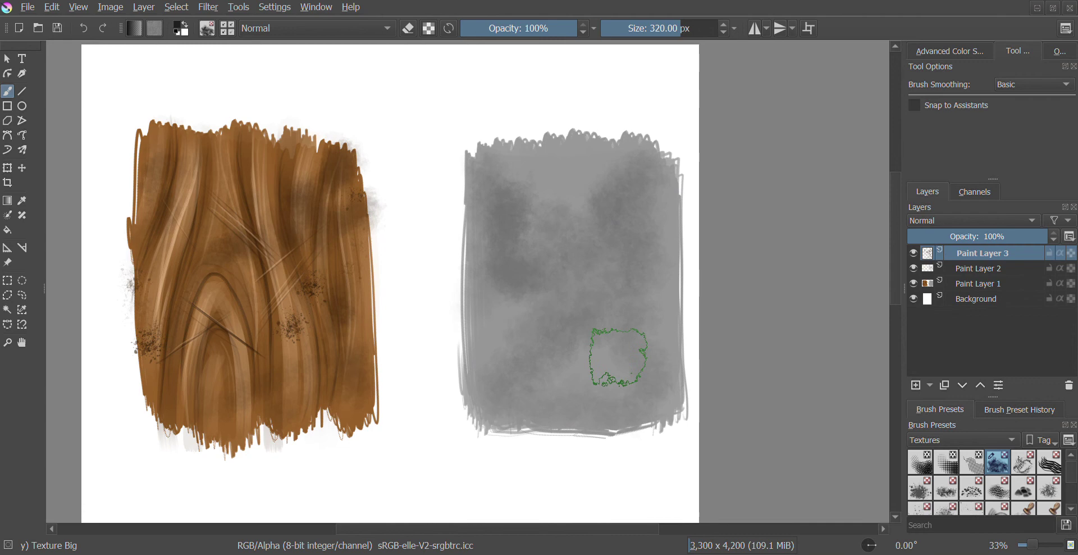
right_click(616, 375)
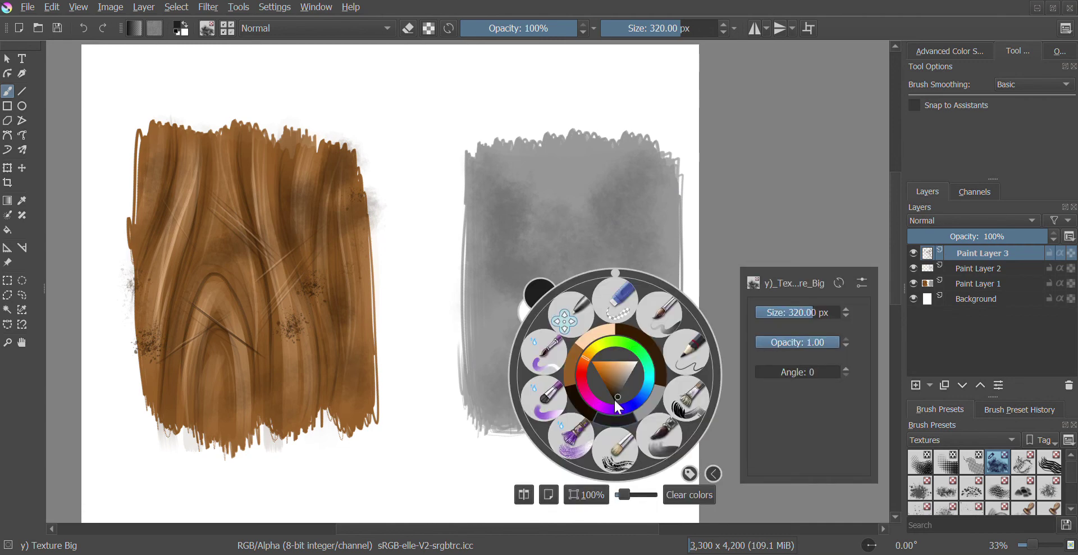
left_click(745, 228)
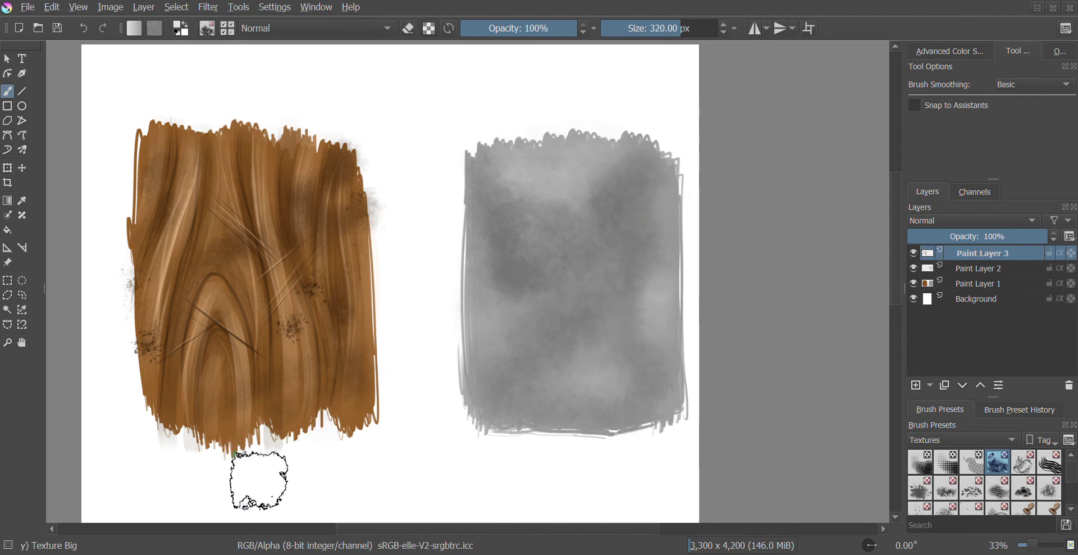
On Paint Layer 2, set the colour to black and choose the Bristles-4 Glaze brush from the Paint presets at 154 px
right_click(730, 391)
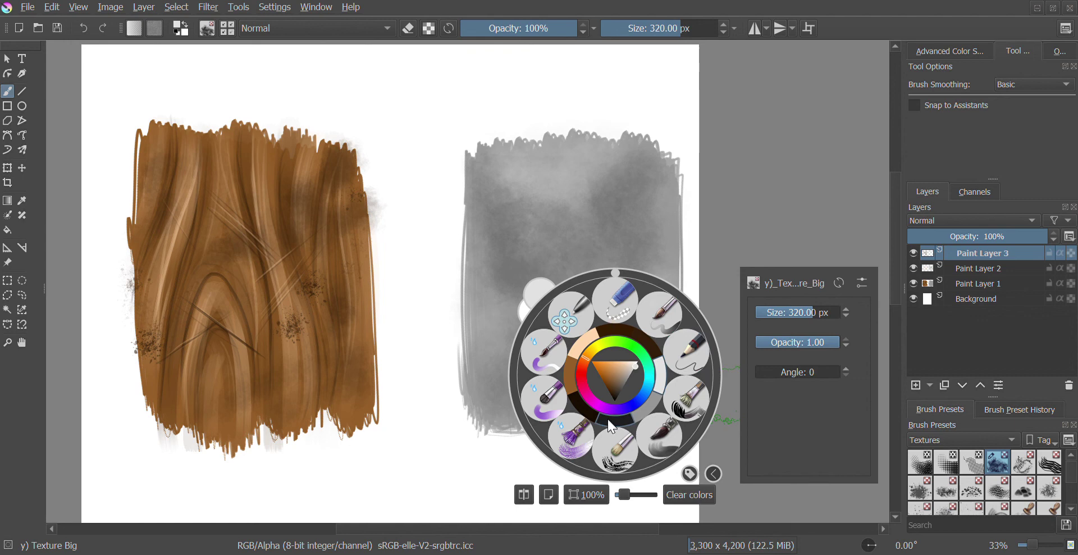
key("Page_Down")
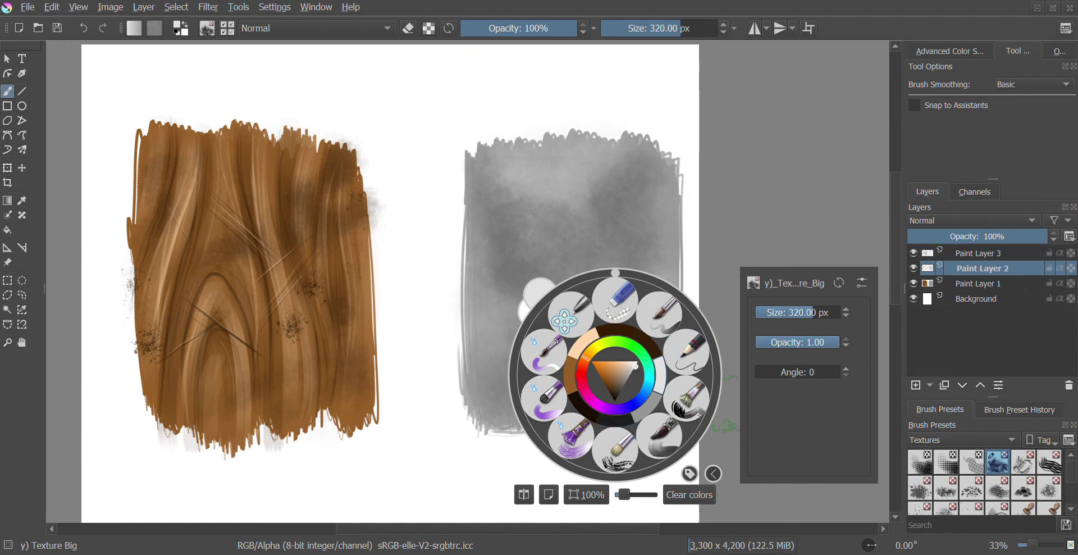
left_click(614, 428)
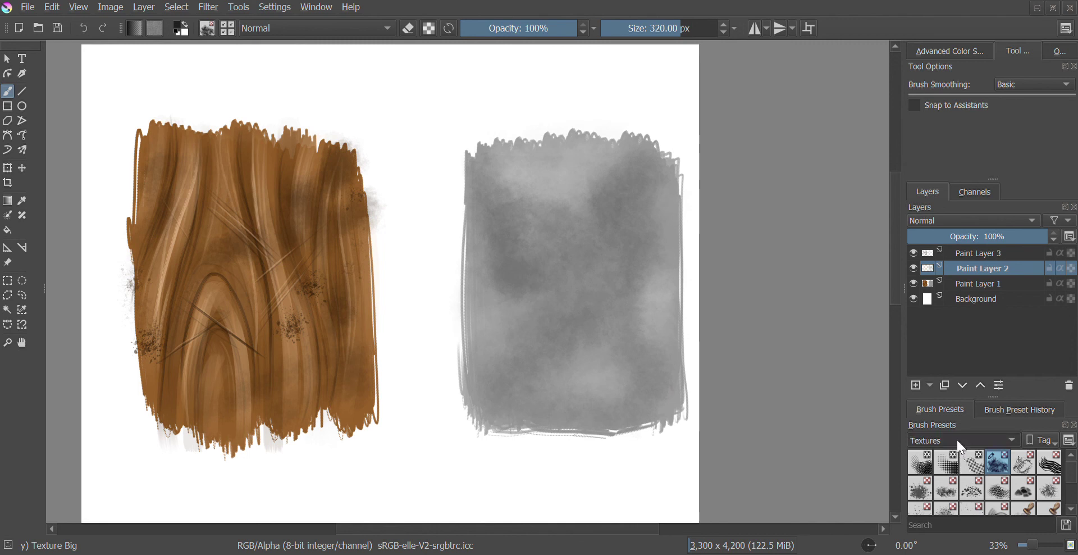
left_click(939, 396)
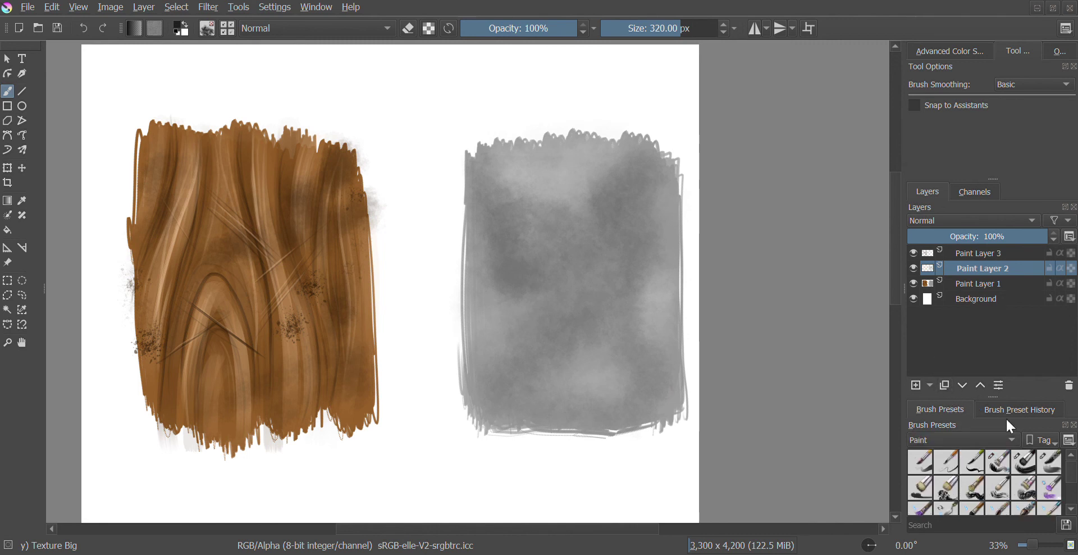
left_click(1052, 470)
left_click_drag(523, 246, 573, 246, "shift")
mouse_move(487, 196)
left_mouse_down()
mouse_move(491, 337)
mouse_move(499, 166)
mouse_move(492, 216)
left_mouse_up()
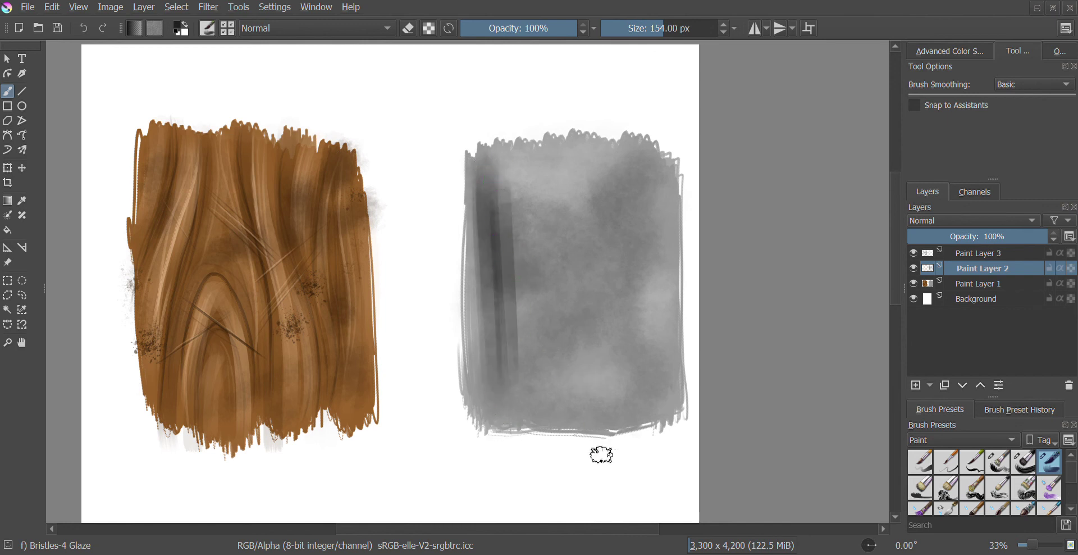
key("ctrl+z")
key("ctrl+z")
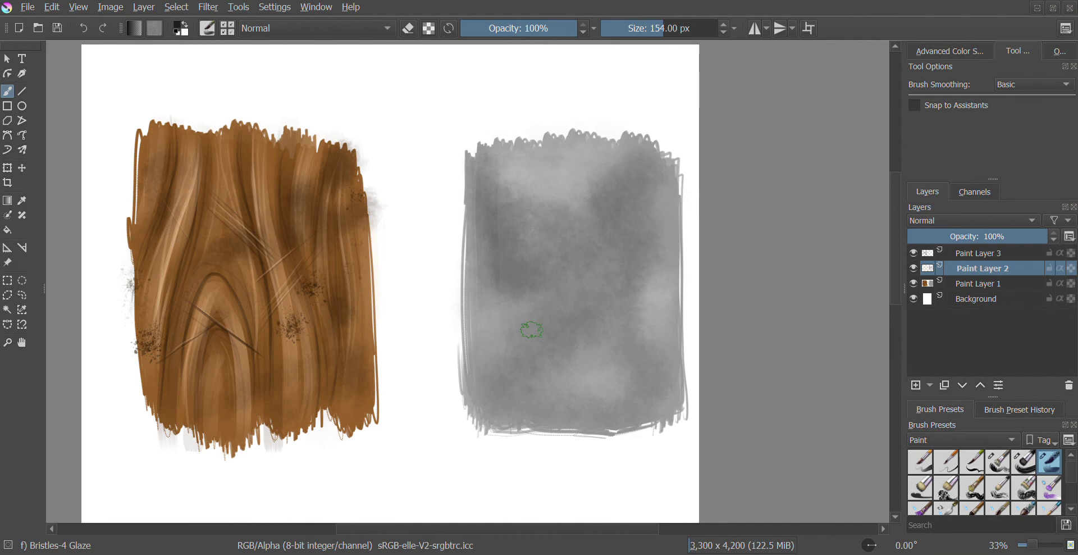
Paint broad dark diagonal streaks, sloping down to the right, across the grey block with the Bristles-4 Glaze brush
mouse_move(475, 278)
left_mouse_down()
mouse_move(573, 414)
mouse_move(568, 385)
mouse_move(592, 374)
left_mouse_up()
left_click_drag(514, 227, 587, 309)
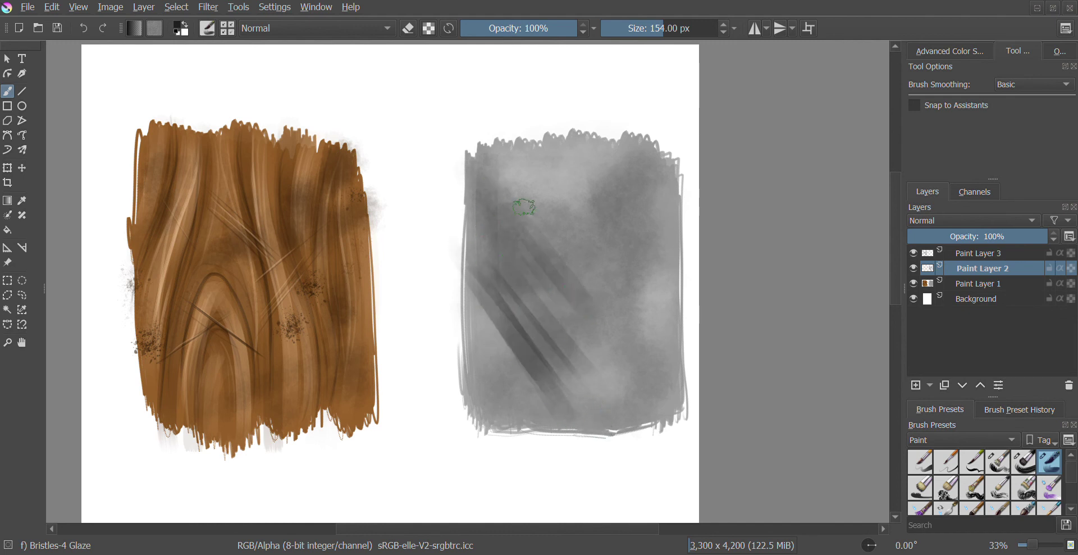
left_click_drag(524, 207, 620, 304)
left_click_drag(604, 200, 645, 247)
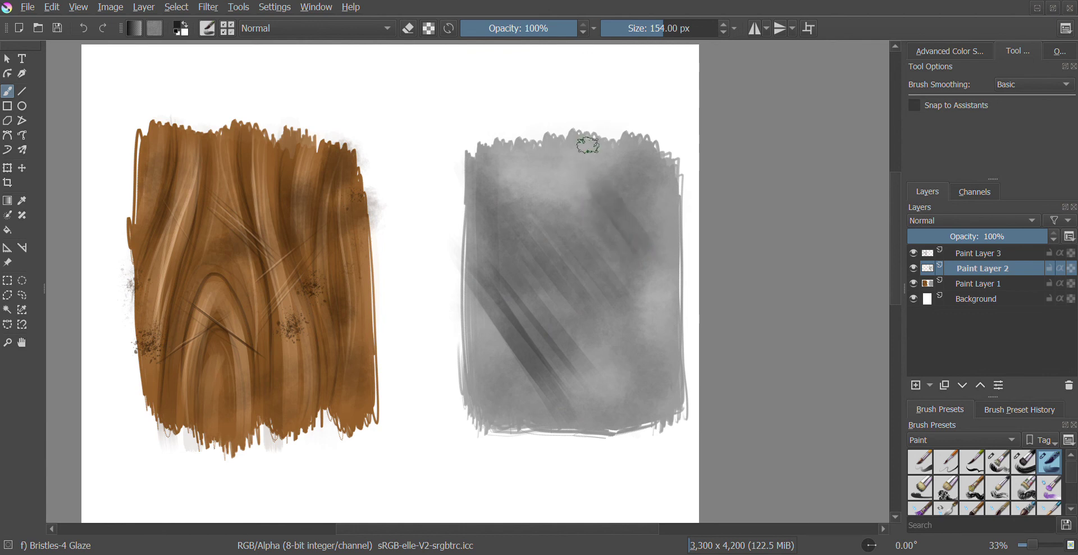
left_click_drag(588, 146, 668, 272)
left_click_drag(605, 153, 673, 237)
left_click_drag(616, 140, 683, 205)
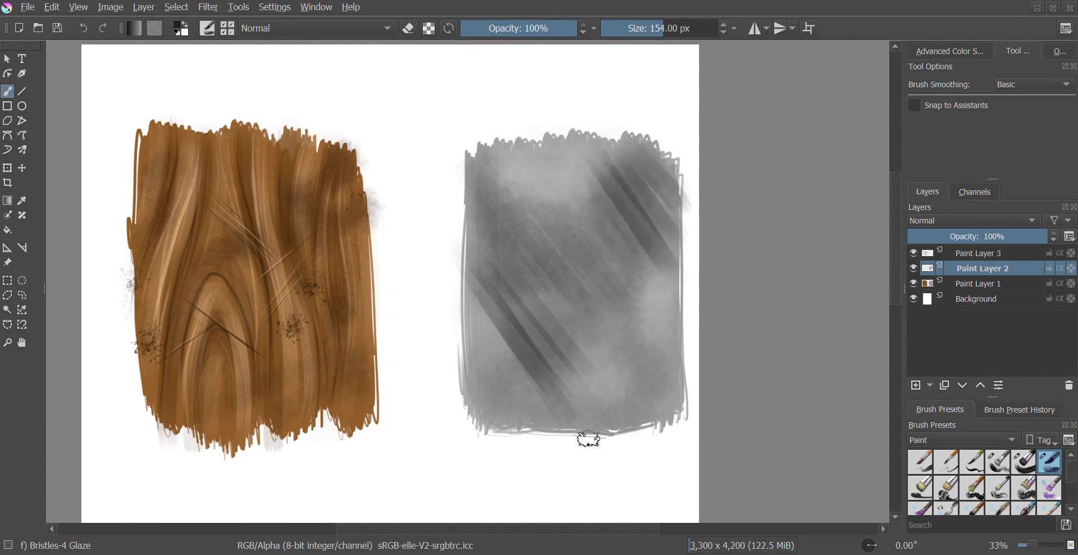
left_click_drag(499, 352, 550, 414)
left_click_drag(477, 385, 526, 447)
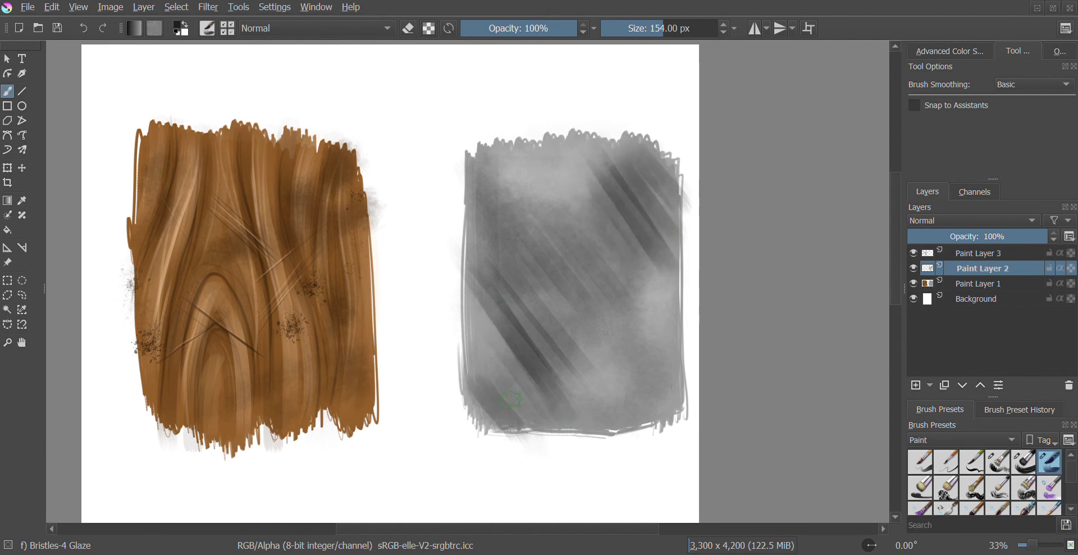
mouse_move(524, 405)
left_mouse_down()
mouse_move(580, 451)
mouse_move(595, 443)
left_mouse_up()
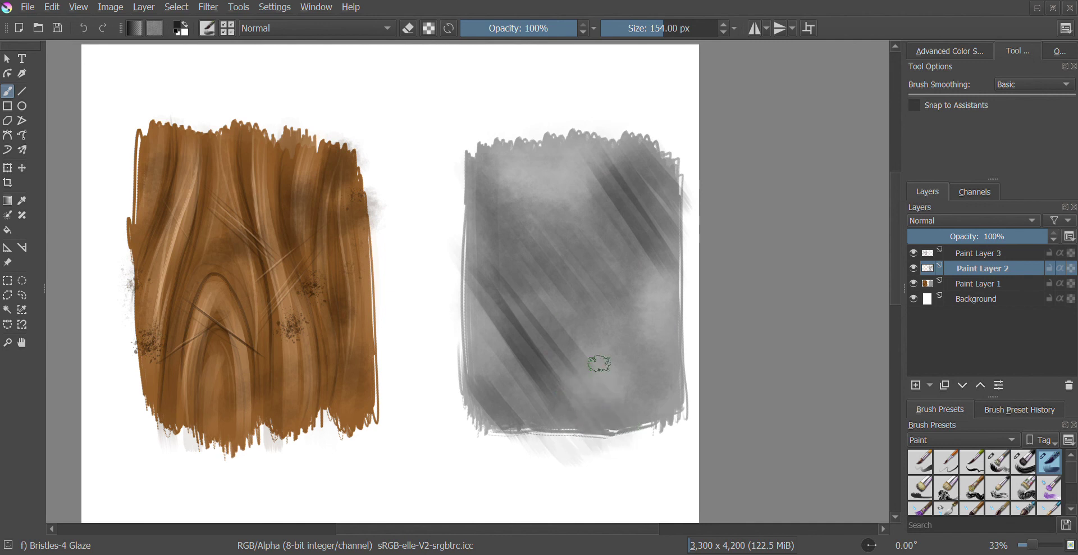
mouse_move(449, 238)
left_mouse_down()
mouse_move(523, 355)
mouse_move(484, 250)
mouse_move(528, 303)
left_mouse_up()
mouse_move(480, 217)
left_mouse_down()
mouse_move(533, 284)
mouse_move(584, 289)
left_mouse_up()
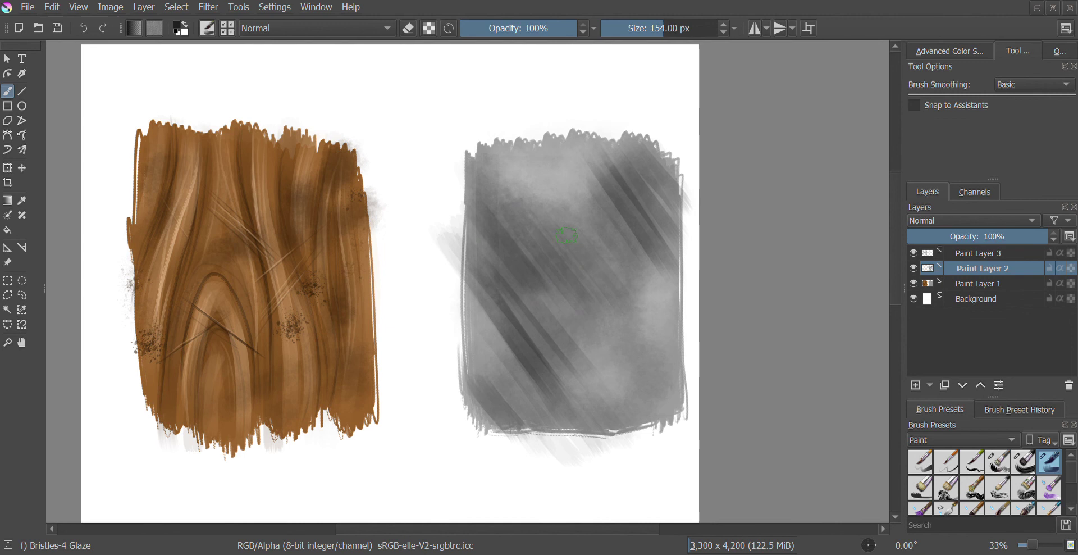
left_click_drag(636, 180, 683, 224)
left_click_drag(663, 163, 690, 208)
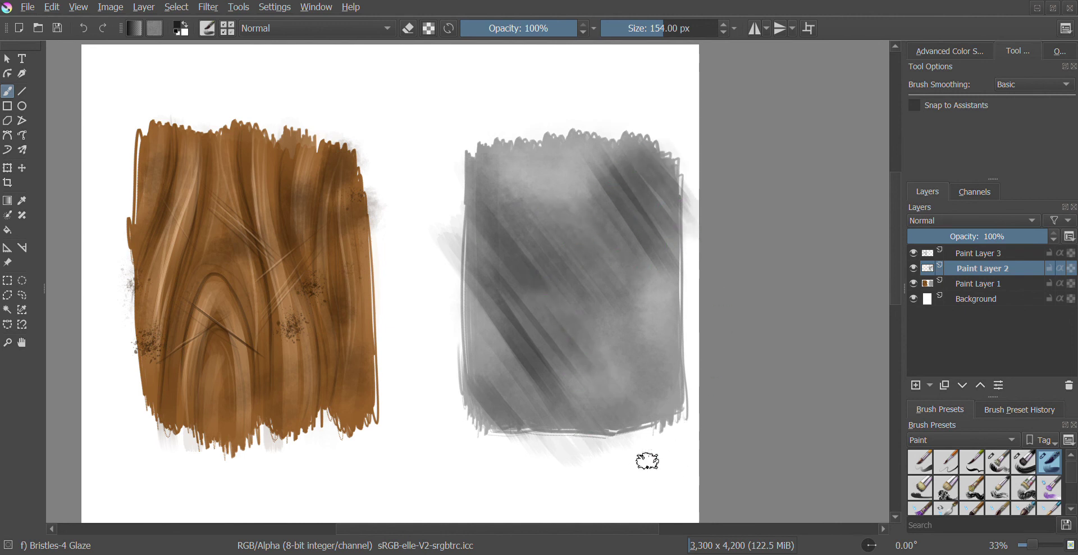
On Paint Layer 3, switch the colour to near-white and paint light diagonal streaks between the dark ones on the grey block
left_click(975, 254)
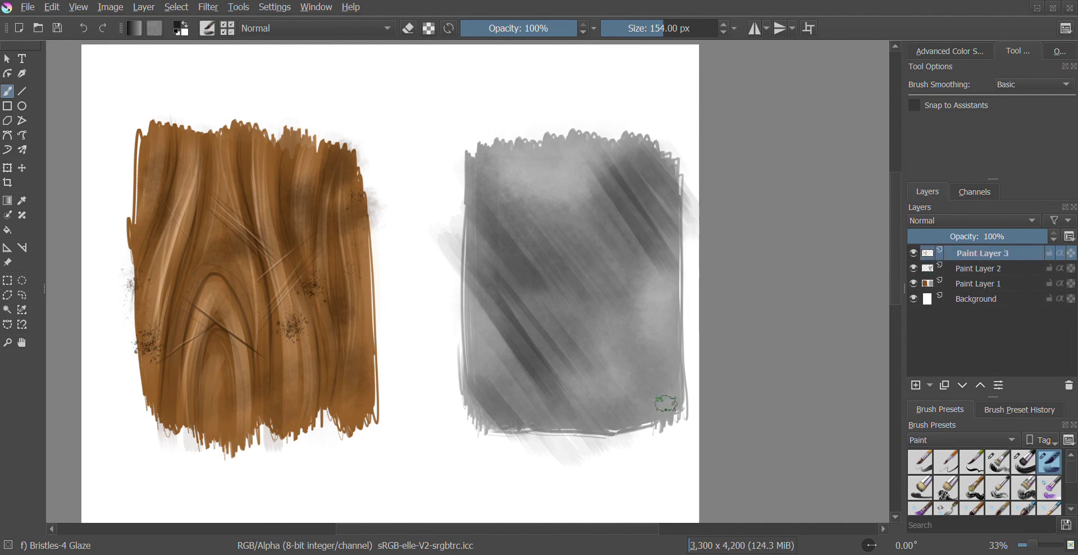
right_click(551, 374)
left_click(591, 381)
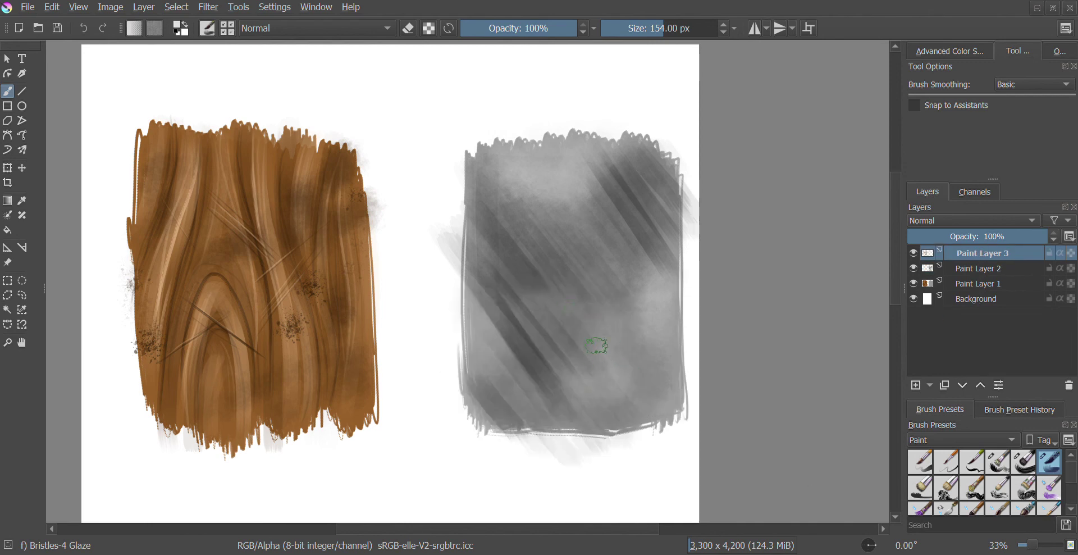
left_click_drag(599, 344, 652, 409)
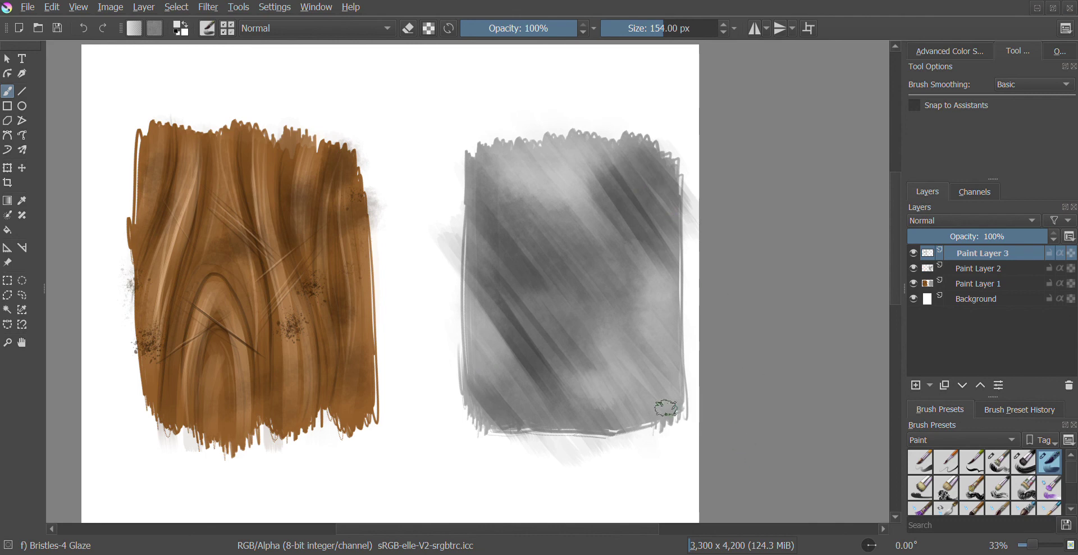
On Paint Layer 2, switch the colour to black and choose the Bristles-2 Flat Rough brush at 68 px
left_click(955, 268)
right_click(640, 441)
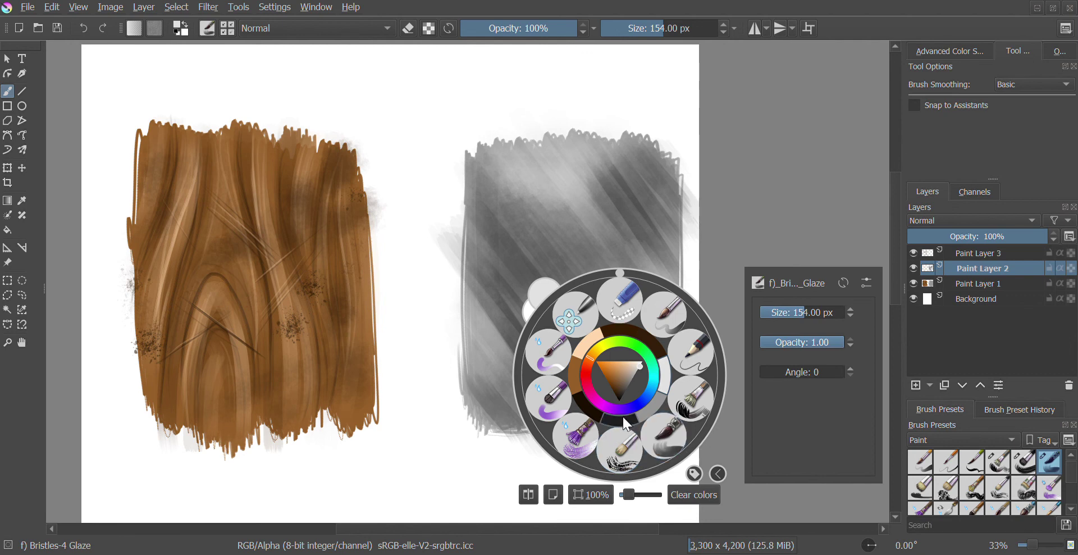
left_click(623, 417)
right_click(743, 478)
left_click(695, 410)
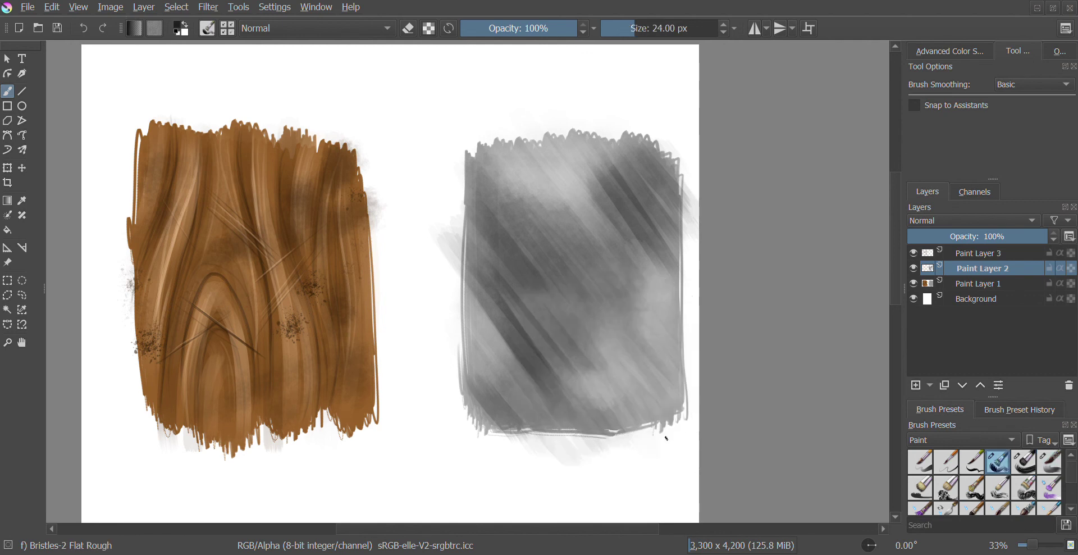
key("bracketright")
key("bracketright")
key("bracketright")
key("bracketright")
key("bracketright")
key("bracketright")
key("bracketright")
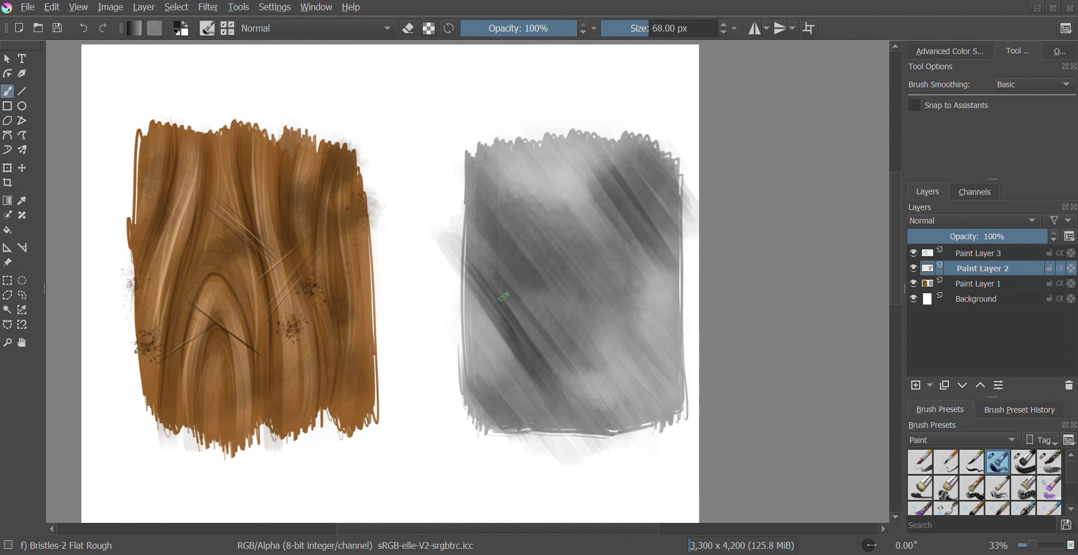
Deepen the grey block's dark diagonal bands at the left edge, centre and upper right with rough black bristle strokes
left_click_drag(481, 232, 513, 279)
left_click_drag(467, 202, 526, 284)
mouse_move(470, 203)
left_mouse_down()
mouse_move(483, 229)
mouse_move(477, 205)
left_mouse_up()
mouse_move(517, 258)
left_mouse_down()
mouse_move(502, 239)
mouse_move(613, 387)
left_mouse_up()
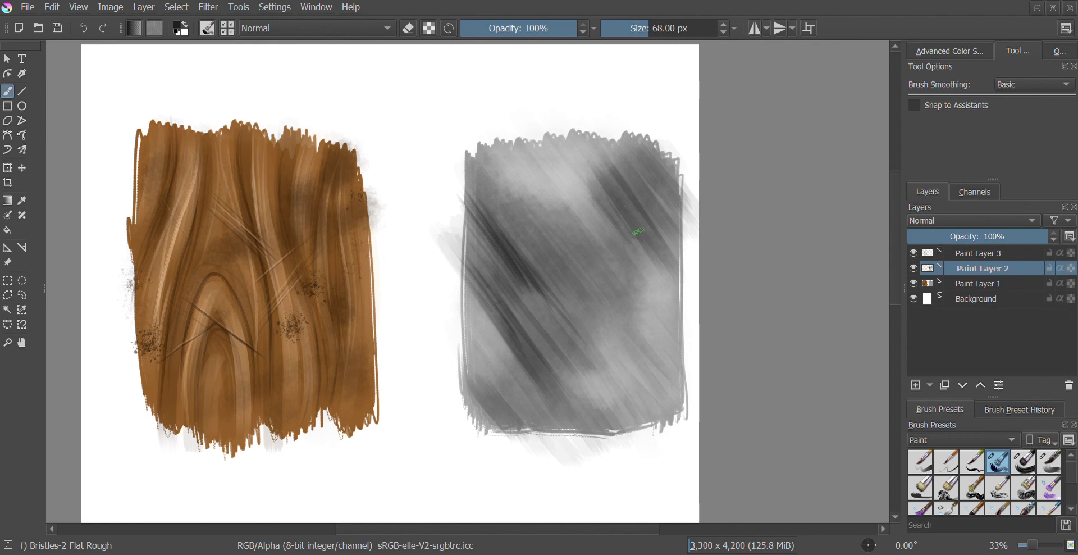
mouse_move(610, 178)
left_mouse_down()
mouse_move(685, 276)
mouse_move(623, 169)
mouse_move(654, 192)
mouse_move(635, 137)
left_mouse_up()
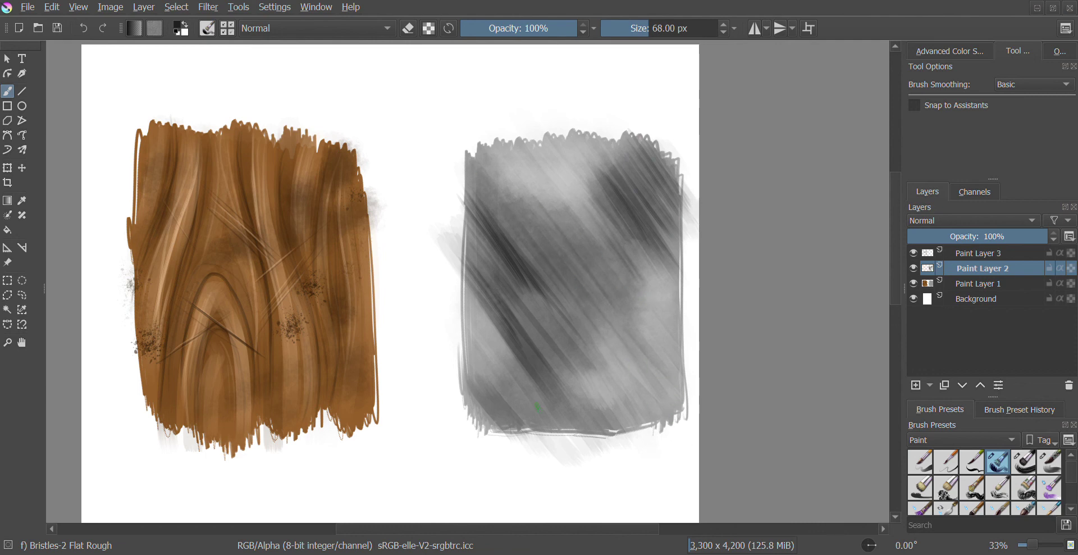
On Paint Layer 3, switch to near-white and paint rough diagonal highlight strokes over the grey block's lighter bands and dark lower-left streaks
right_click(622, 379)
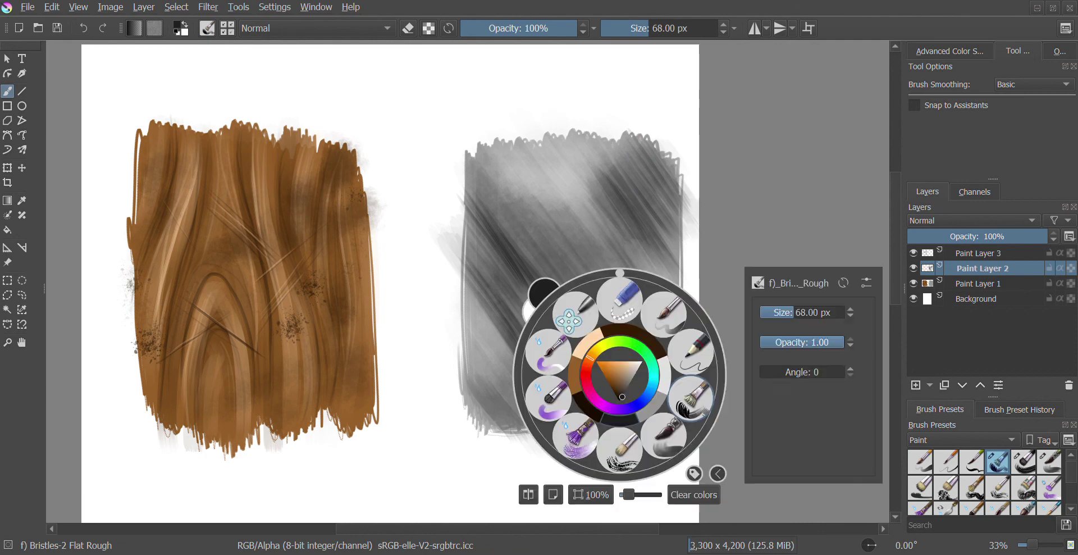
left_click(980, 253)
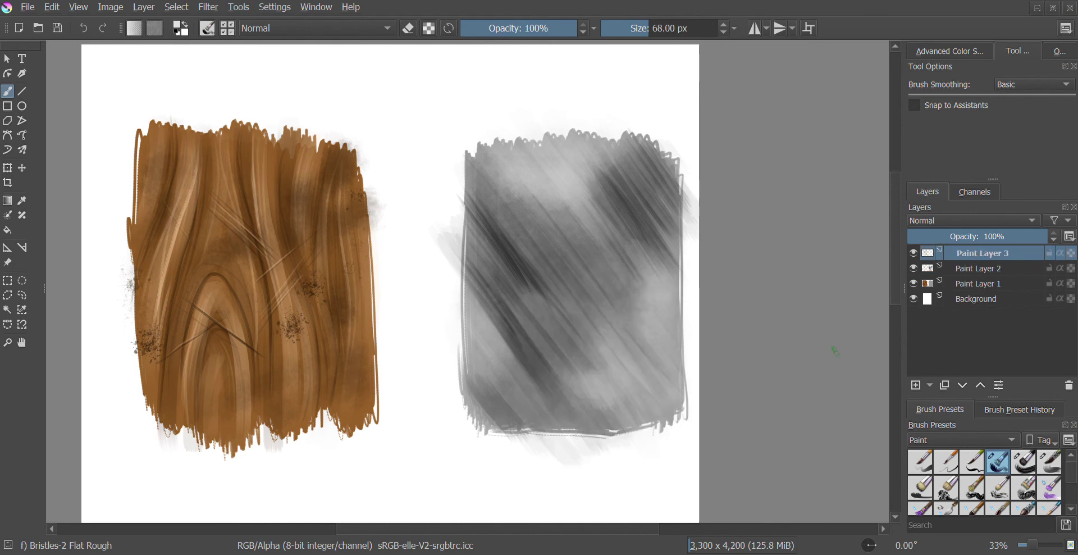
left_click_drag(623, 272, 677, 350)
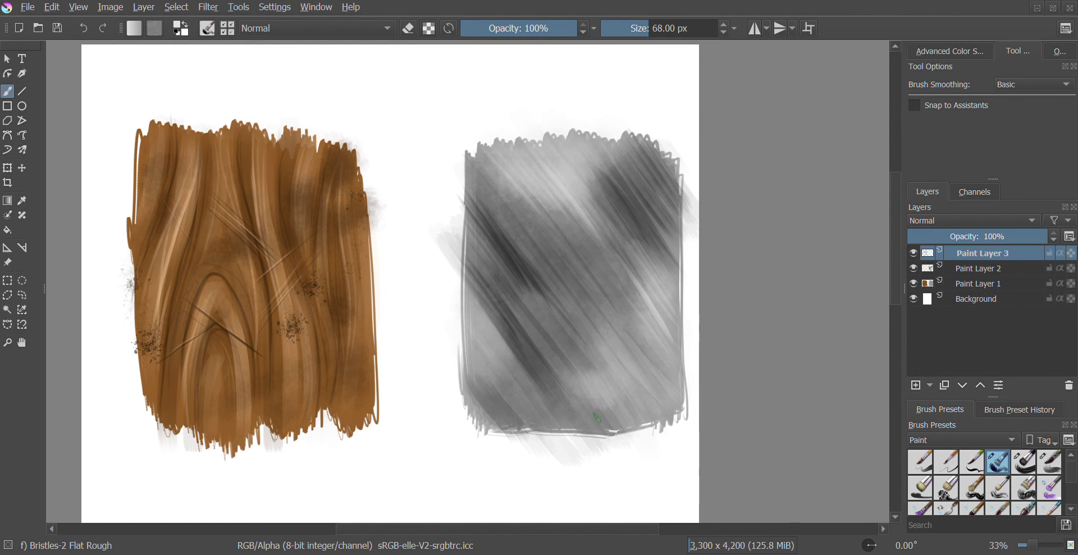
left_click_drag(616, 397, 637, 423)
left_click_drag(613, 375, 647, 422)
left_click_drag(590, 331, 656, 425)
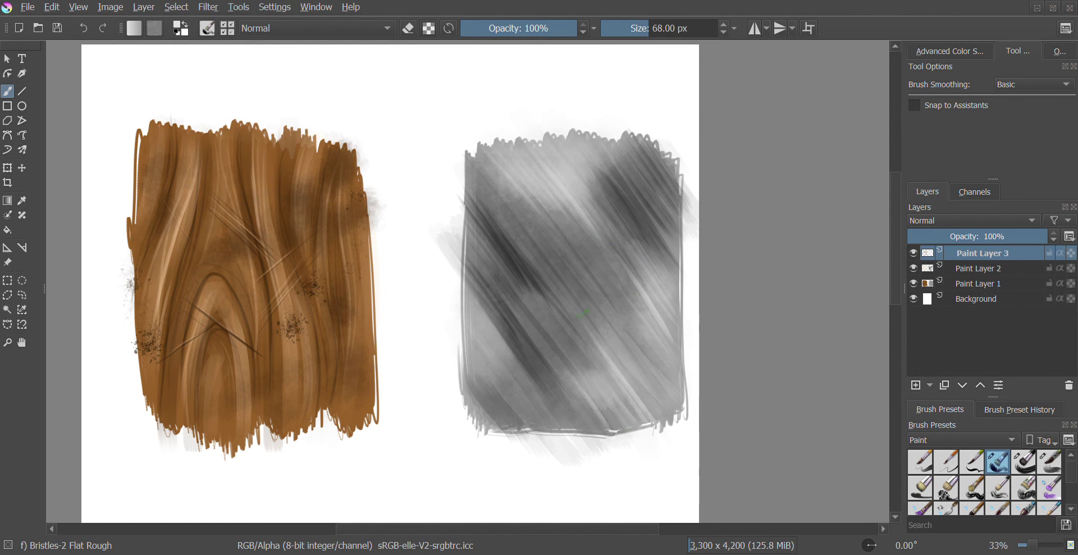
mouse_move(583, 313)
left_mouse_down()
mouse_move(681, 456)
mouse_move(673, 420)
left_mouse_up()
left_click_drag(471, 337, 506, 382)
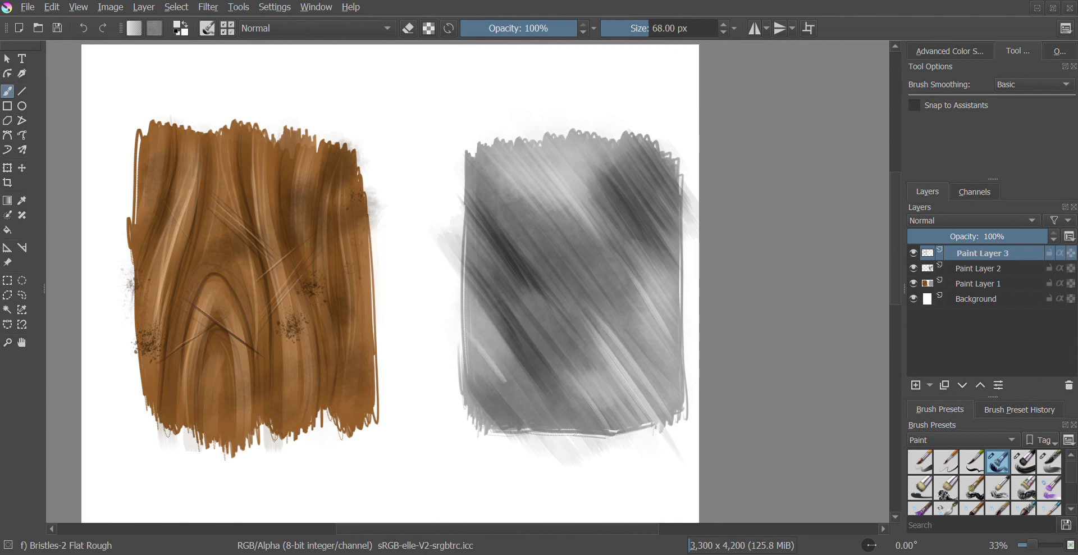
mouse_move(478, 301)
left_mouse_down()
mouse_move(506, 344)
mouse_move(491, 385)
left_mouse_up()
left_click_drag(490, 336, 544, 408)
left_click_drag(493, 360, 527, 405)
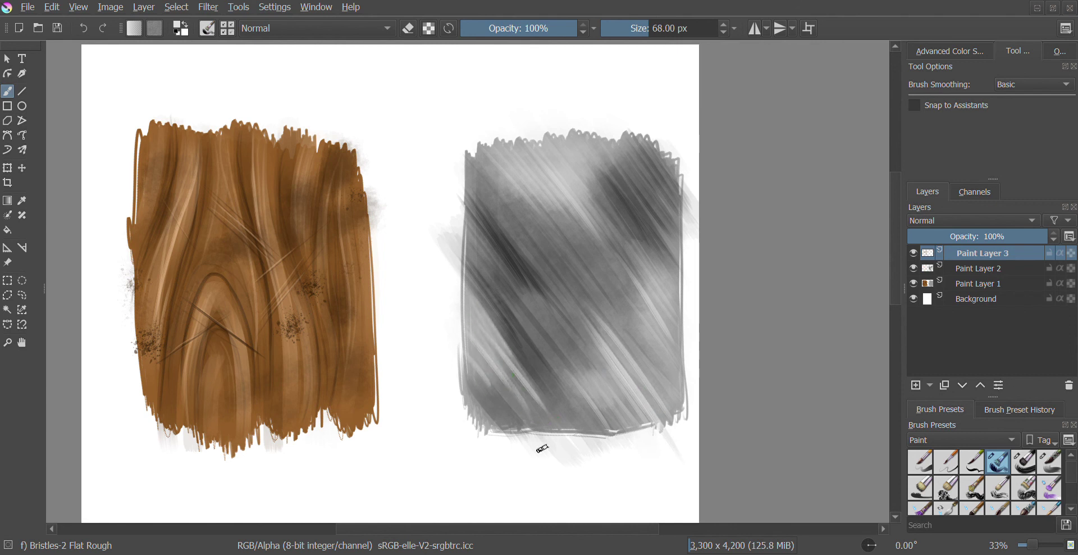
left_click_drag(524, 294, 557, 351)
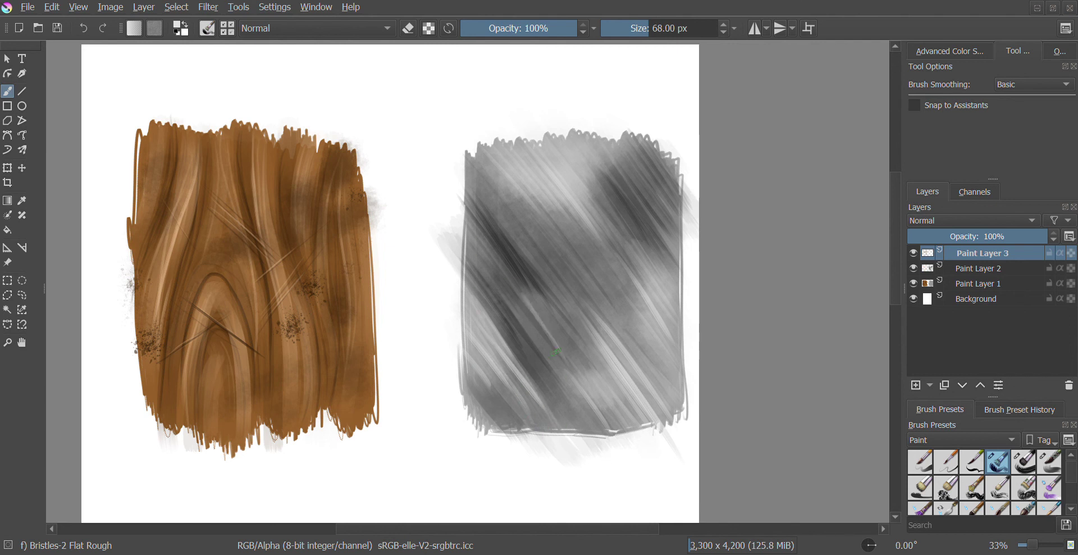
left_click_drag(520, 272, 582, 355)
Add a new layer above Paint Layer 3 and draw thin light scratches across the grey block, reducing the brush to 35 px
left_click(916, 386)
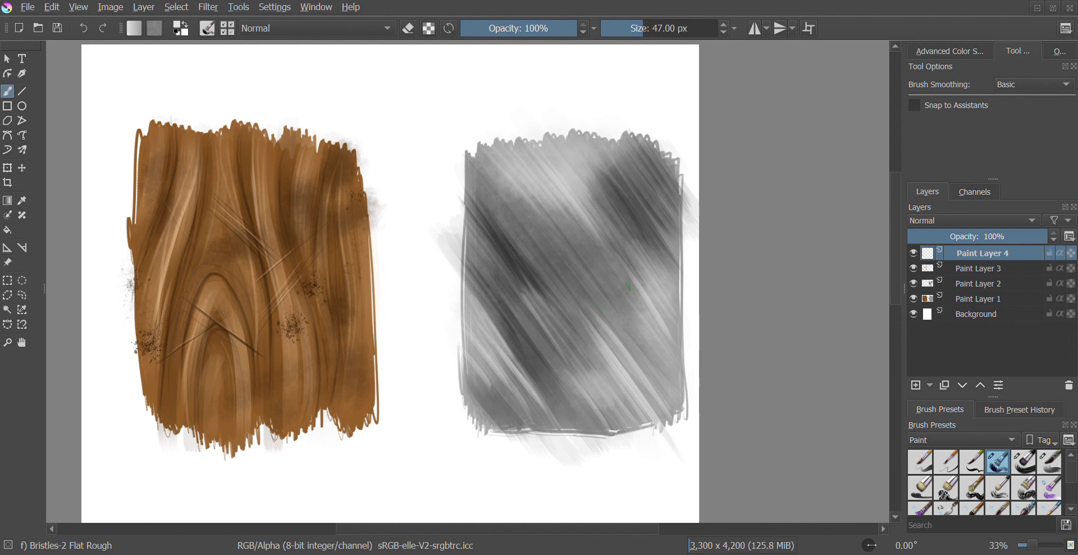
left_click_drag(592, 333, 633, 280)
left_click_drag(508, 360, 556, 301)
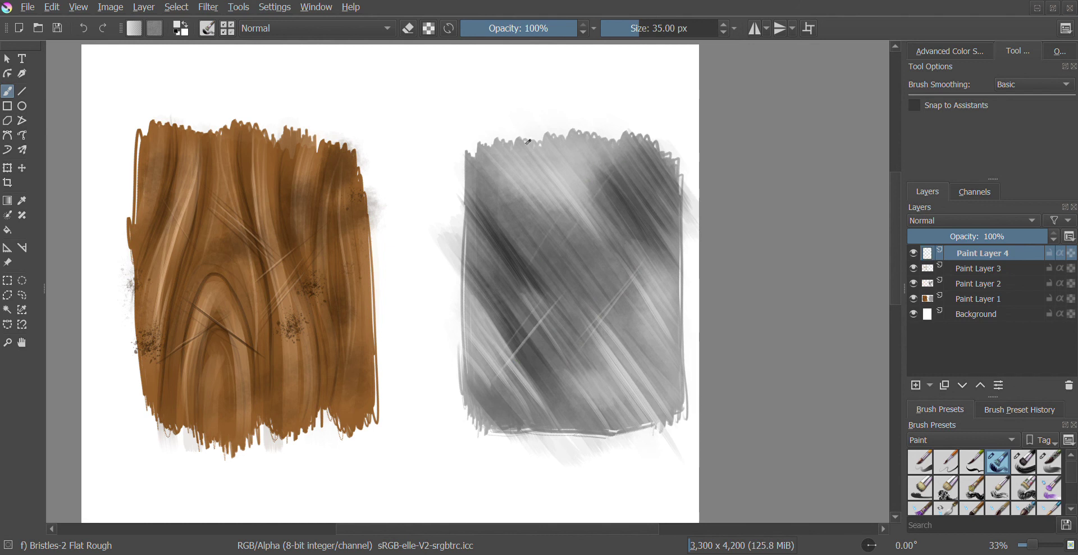
left_click_drag(568, 228, 567, 298)
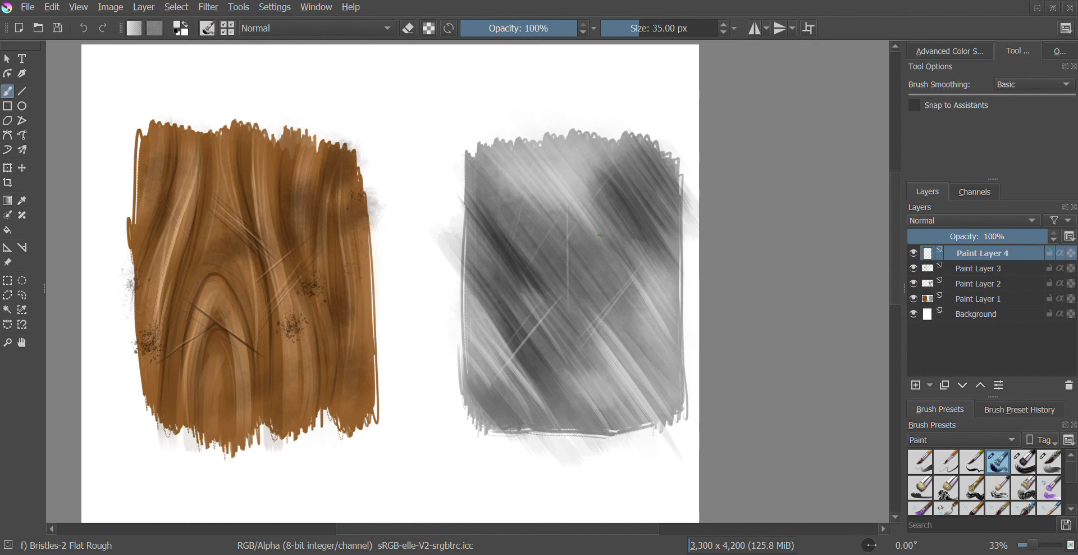